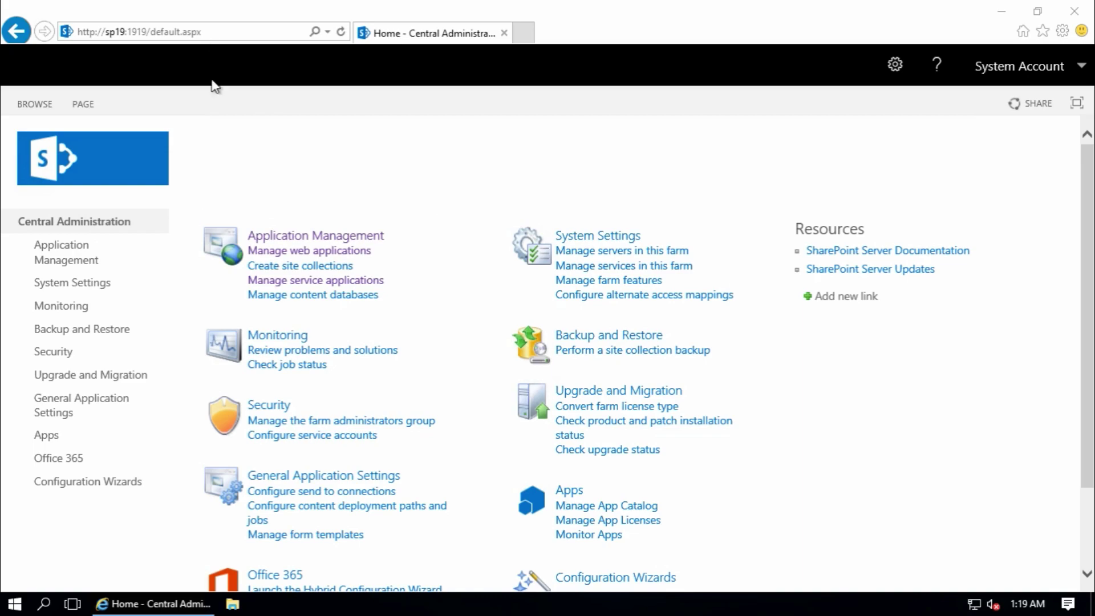
left_click(84, 264)
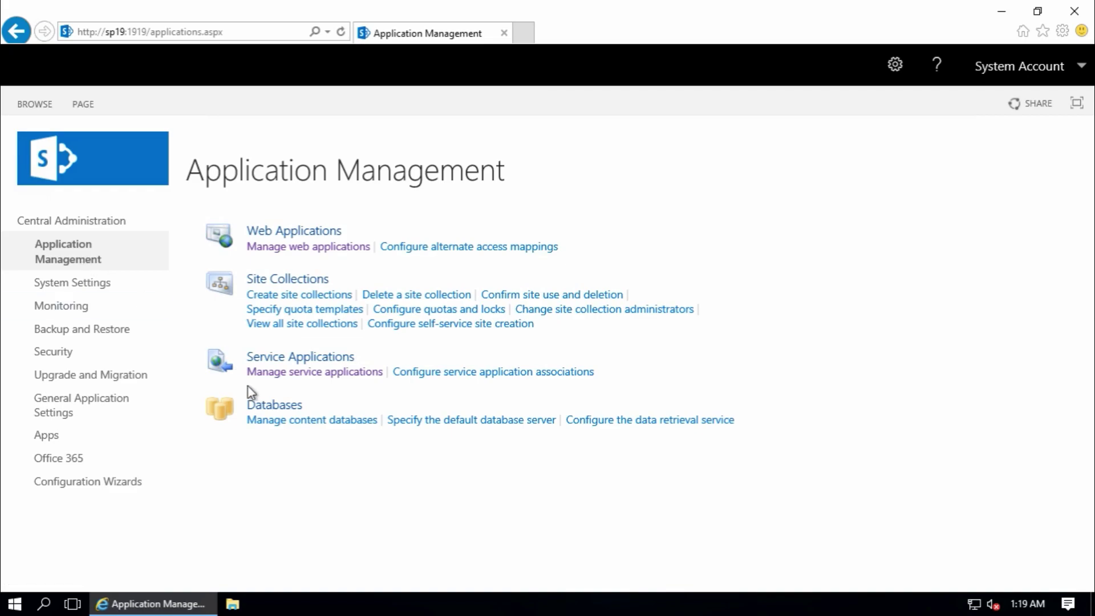
left_click(308, 376)
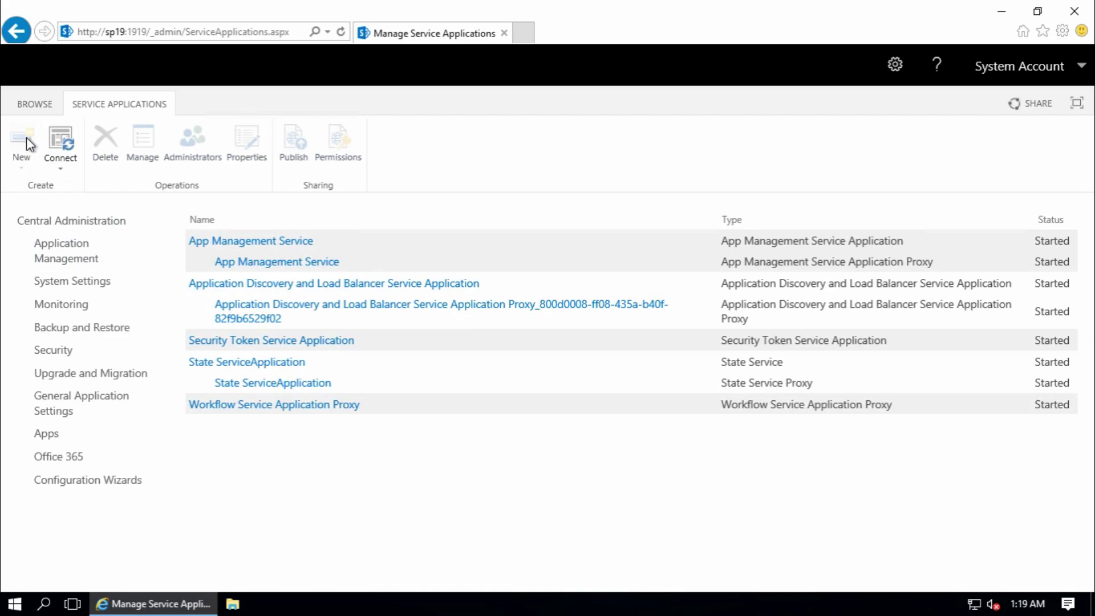
left_click(1068, 14)
Step: Relaunch SharePoint Central Administration and sign in as spadmin with the account password
left_click(43, 604)
type("centa")
key("BackSpace")
left_click(247, 125)
left_click(434, 405)
type("spadmin")
key("Tab")
type("*******")
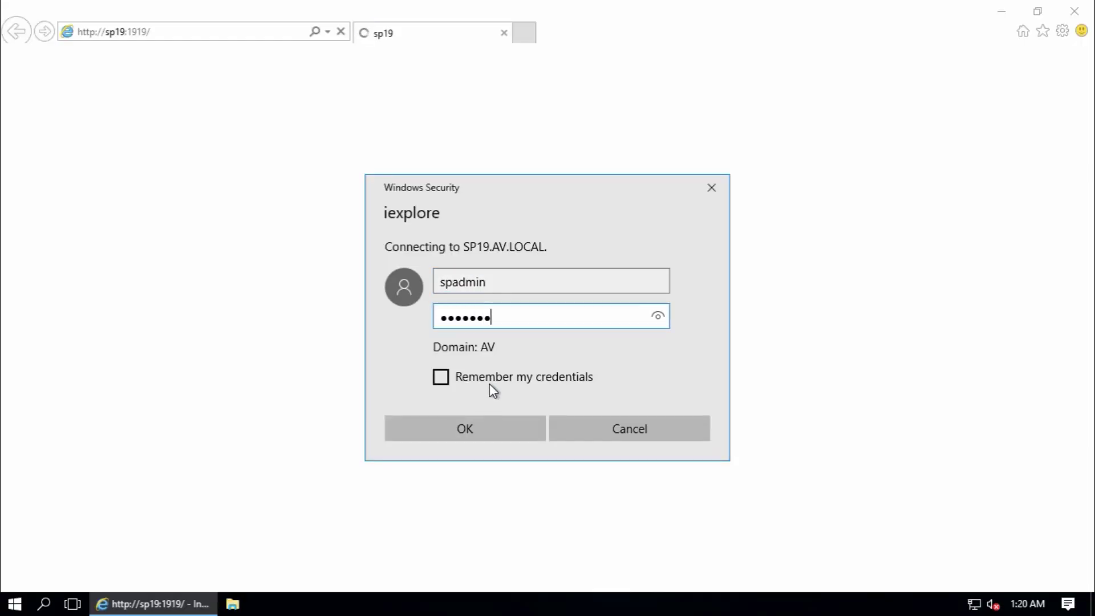
type("*")
key("Return")
Step: Open the farm's service applications list and start creating a new User Profile Service Application
left_click(43, 251)
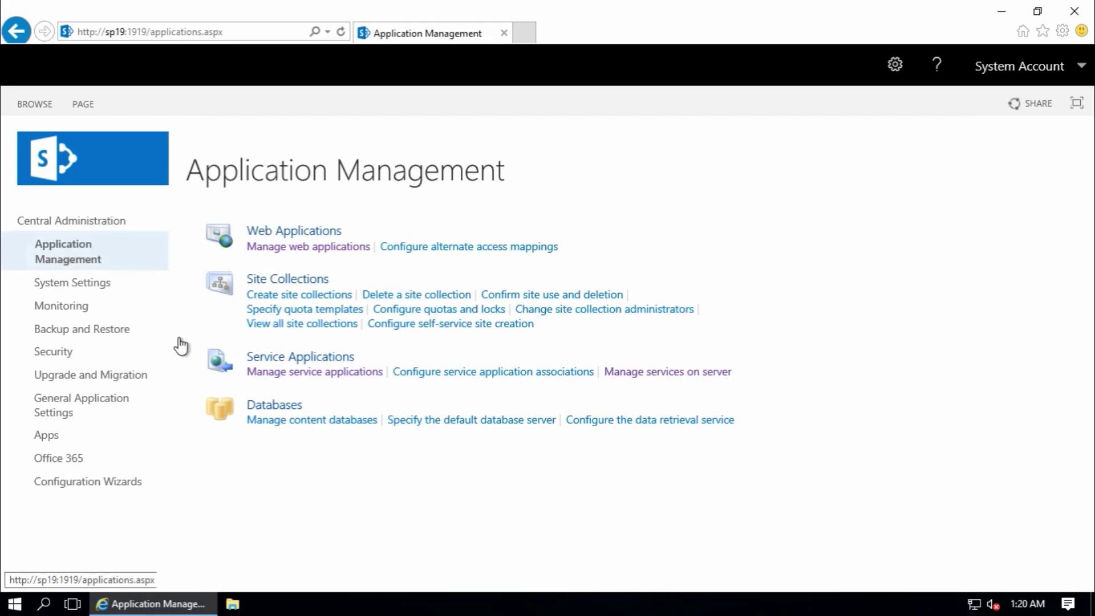
left_click(288, 373)
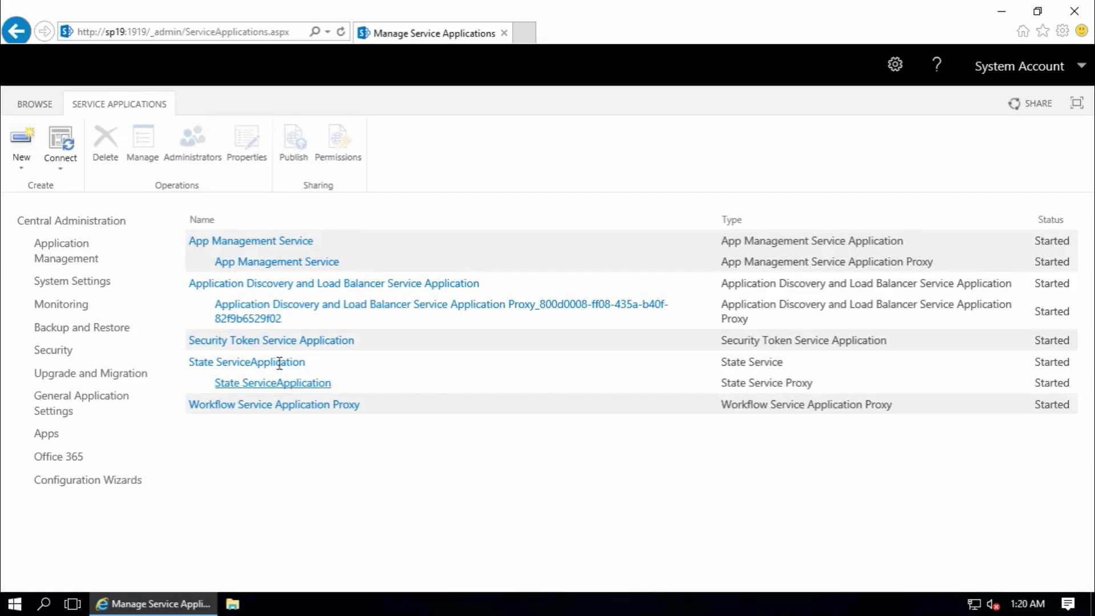
left_click(21, 169)
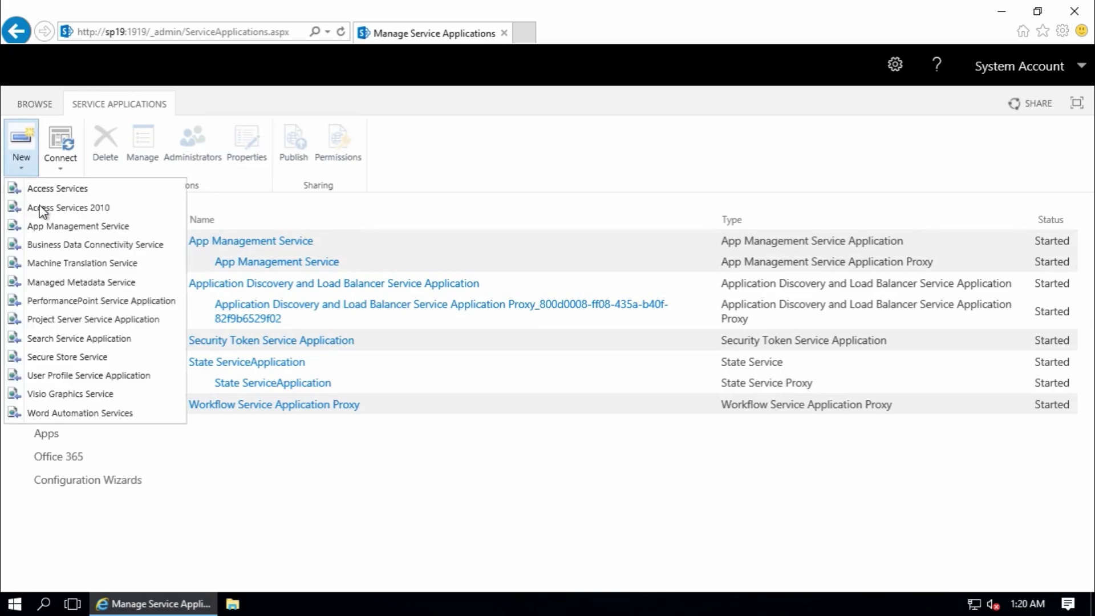
left_click(77, 379)
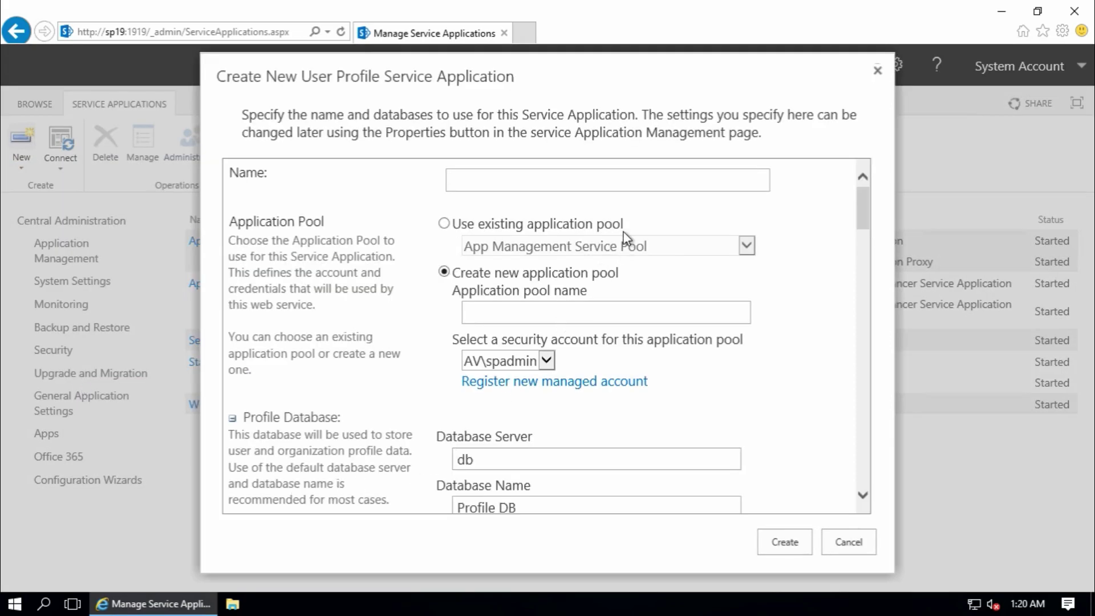
Step: Name the service application Demo User Profile and its new application pool Demo User Profile App Pool
left_click(578, 183)
type("Demo User Profile")
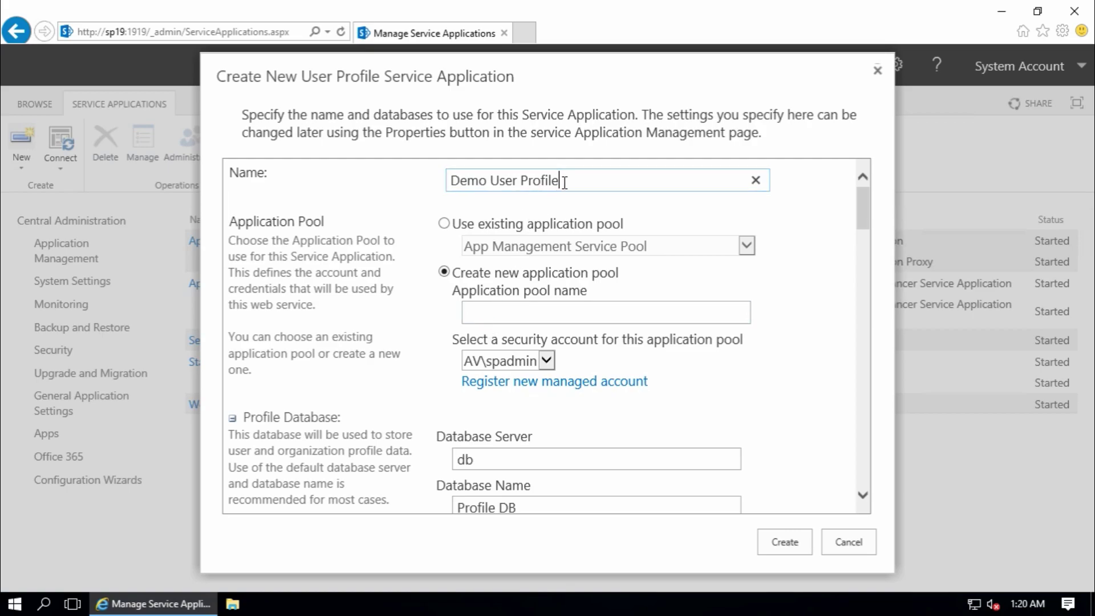
left_click_drag(563, 181, 333, 164)
key("ctrl+c")
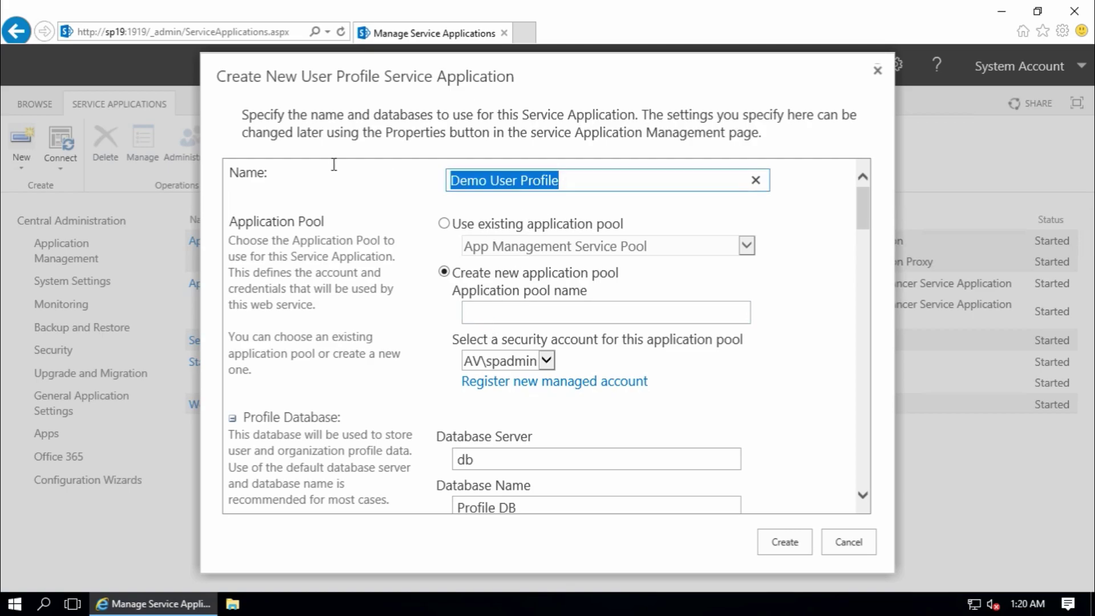
left_click(536, 317)
key("ctrl+v")
type("App Pool")
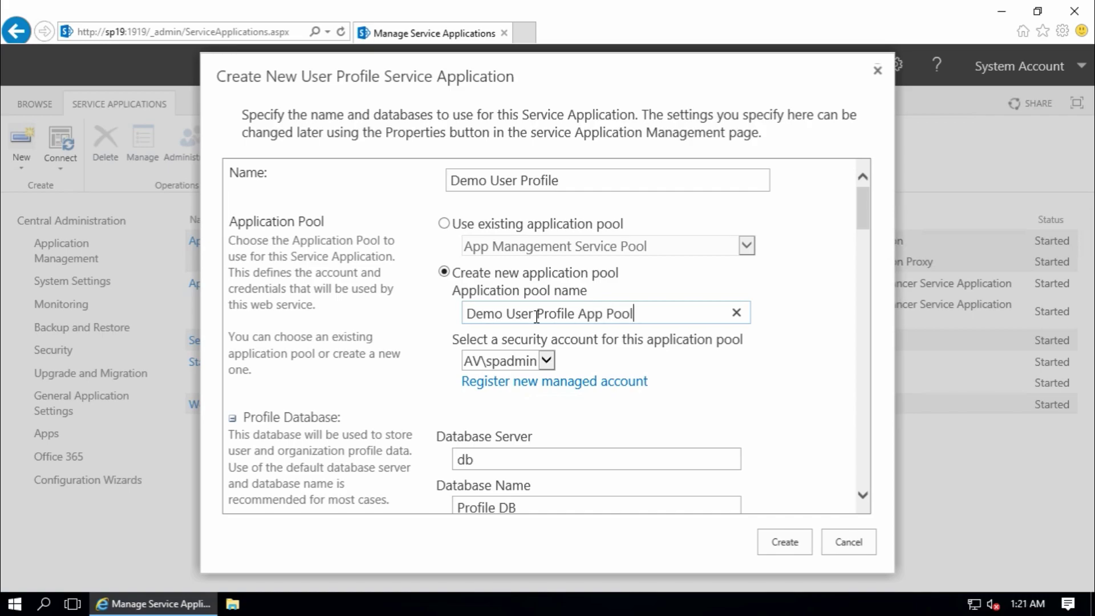
Step: Add the suffix _SP19 to the profile database name Profile DB
scroll(607, 368, "down", 2)
scroll(622, 340, "down", 2)
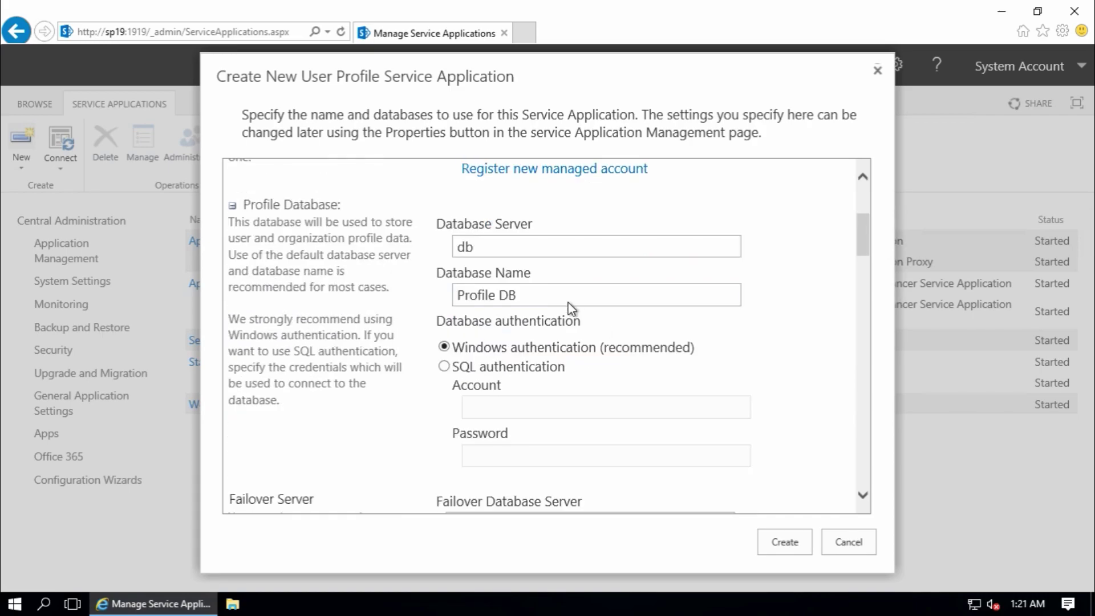
left_click(554, 304)
type("_SP19")
Step: Set the social tagging database name to Social DB_SP19
scroll(553, 304, "down", 6)
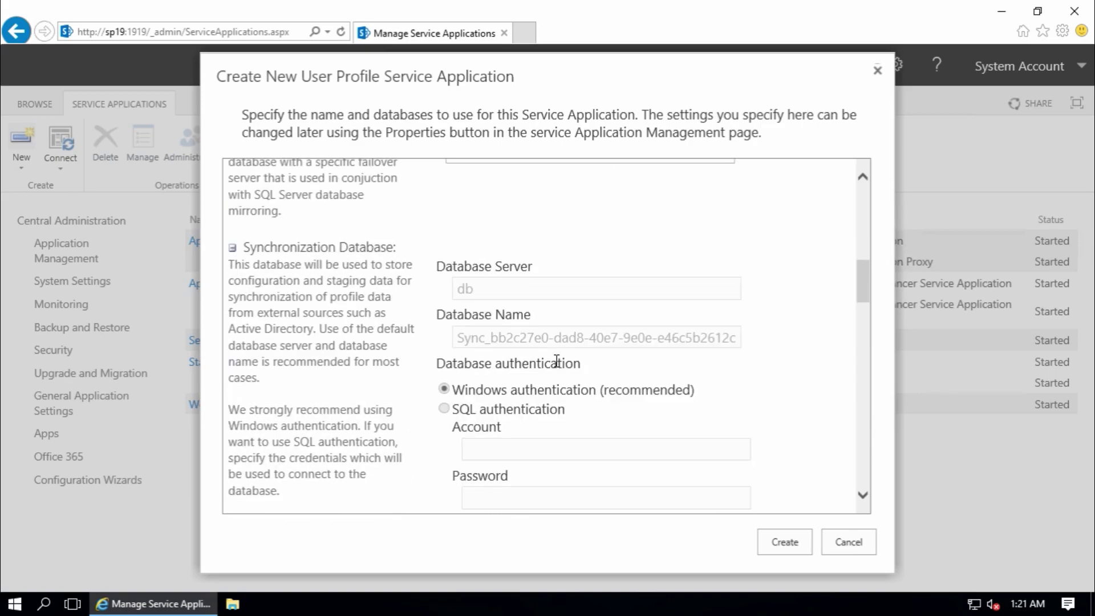
scroll(545, 372, "down", 6)
left_click(543, 279)
type("_")
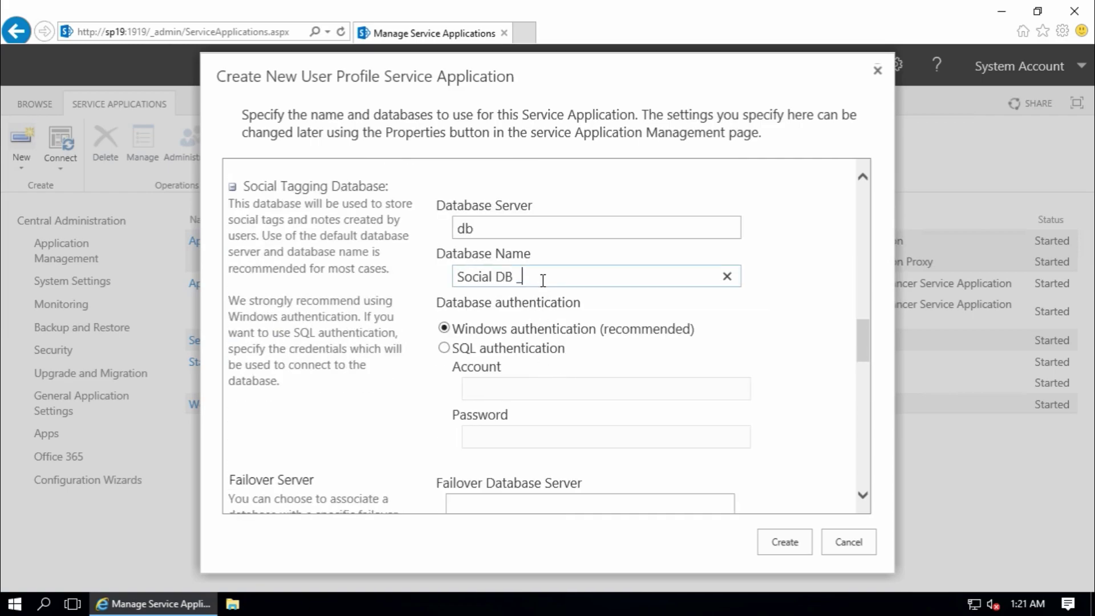
key("BackSpace")
key("BackSpace")
type("_SP19")
Step: Create the User Profile service application with its remaining settings left at their defaults, and reload the service applications list
scroll(594, 324, "down", 10)
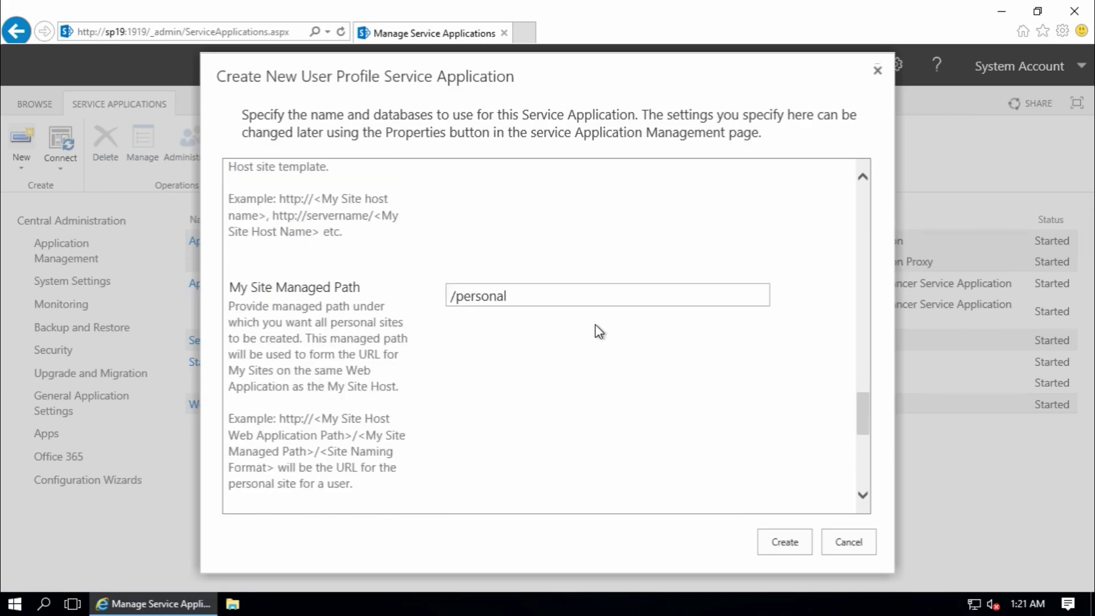
scroll(594, 324, "down", 10)
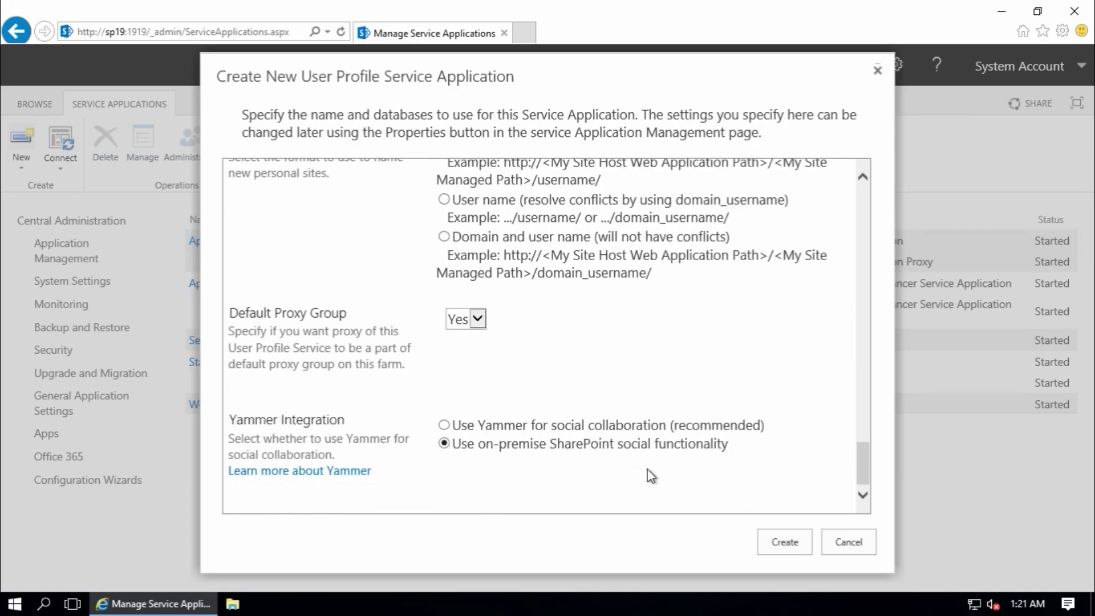
left_click(782, 542)
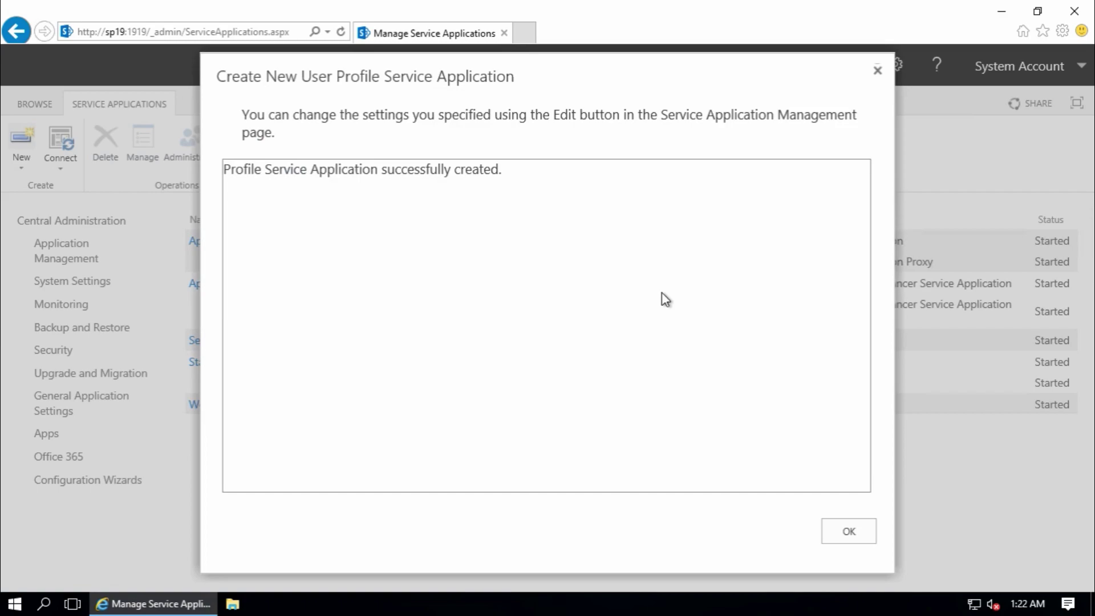
left_click(838, 527)
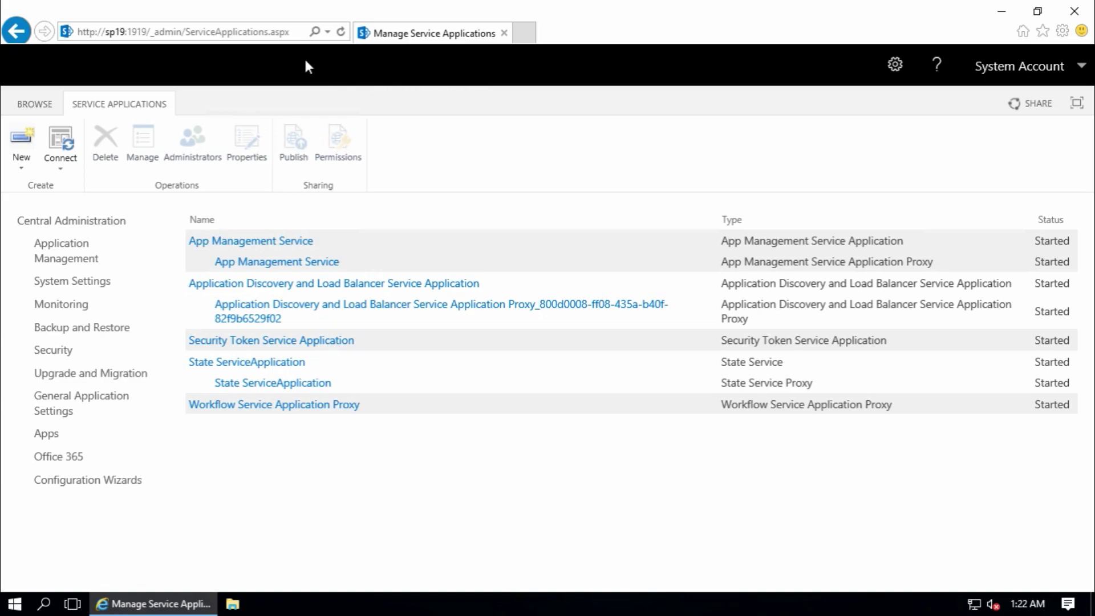
left_click(239, 31)
key("Return")
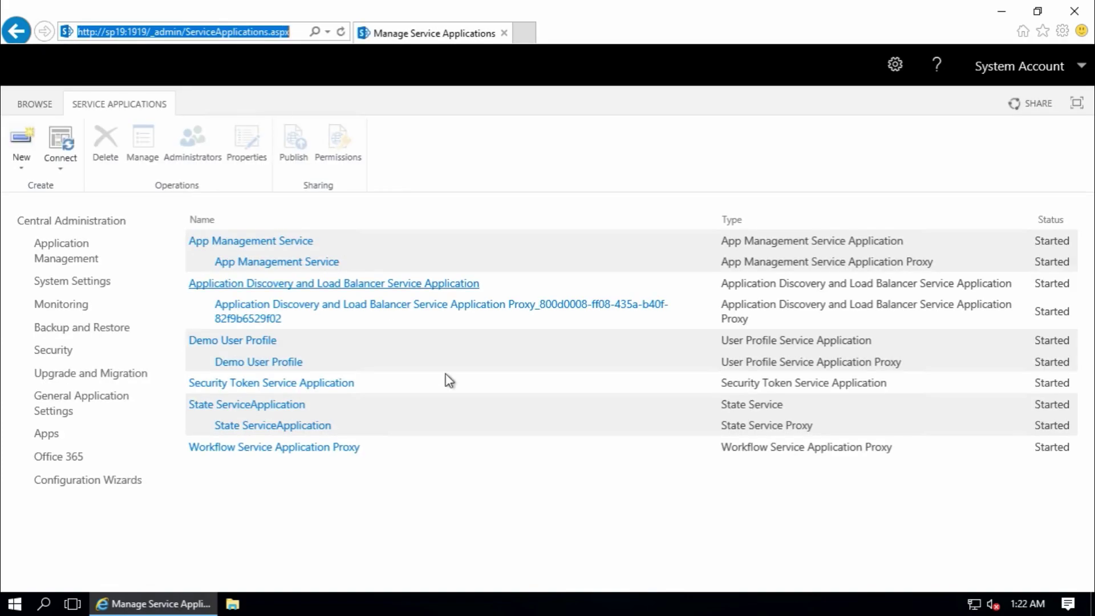
Step: Open the synchronization connections of the Demo User Profile service application and start a new connection
left_click(247, 345)
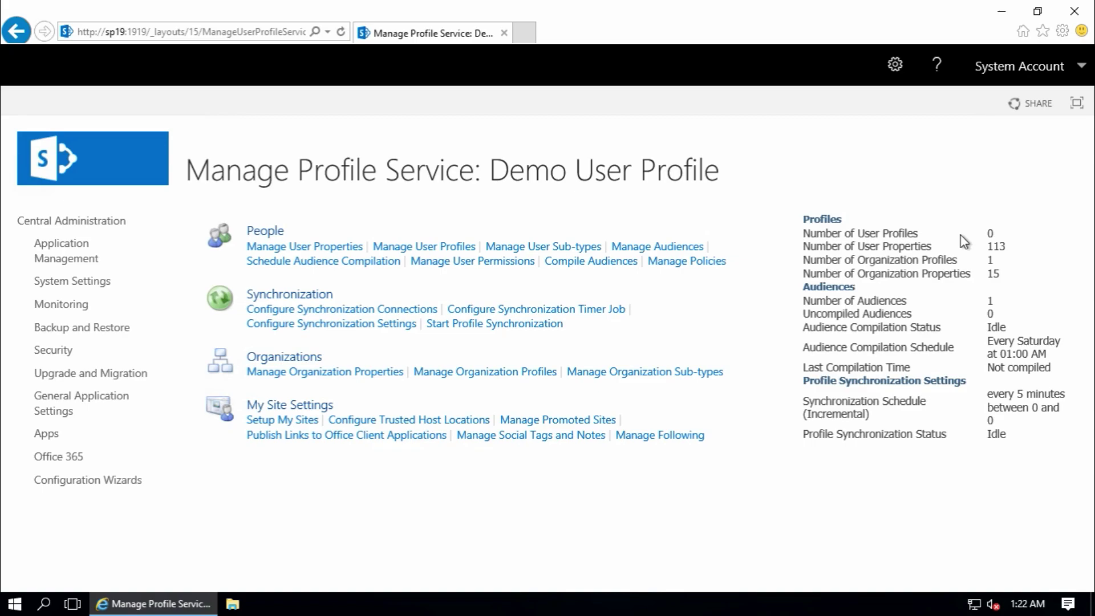
left_click(391, 311)
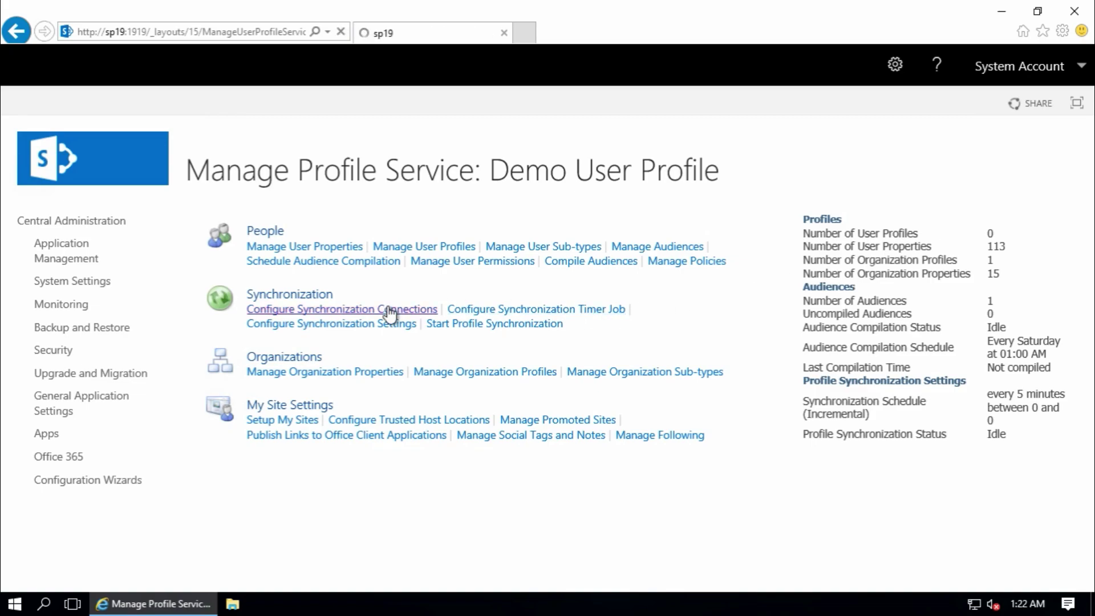
left_click(301, 257)
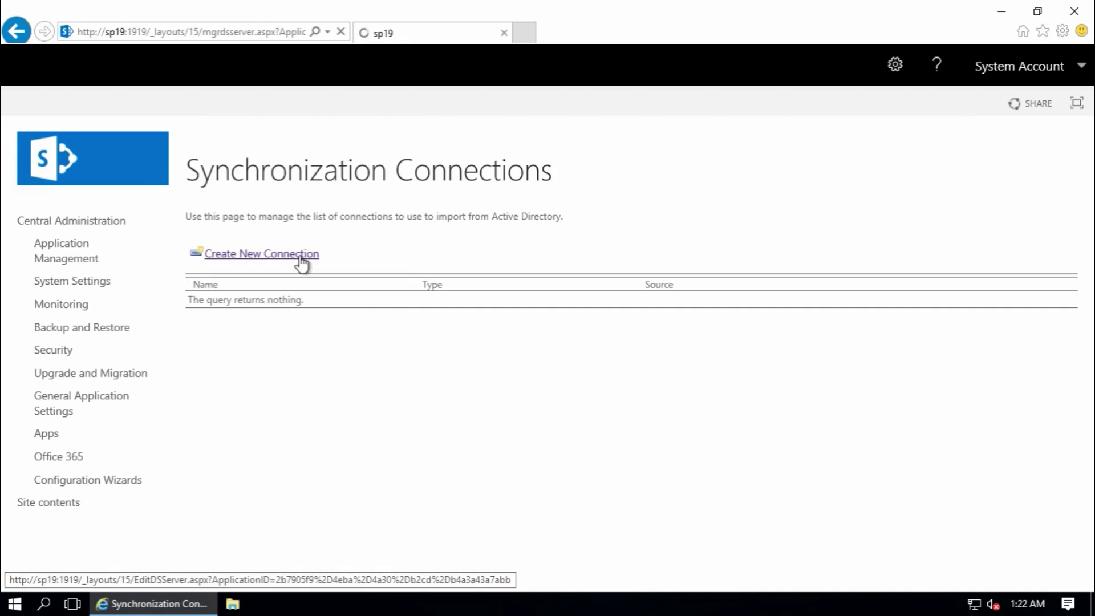
Step: Name the connection Demo Connection, keep the Active Directory Import type, and set the fully qualified domain name to av.local
left_click(535, 262)
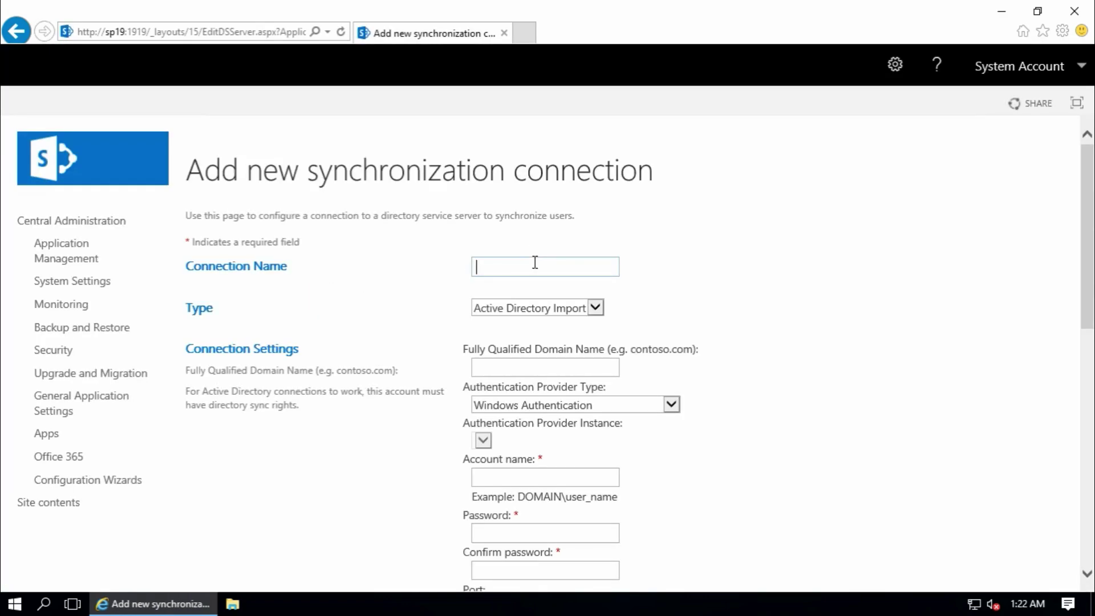
type("Demo Connection")
left_click(595, 308)
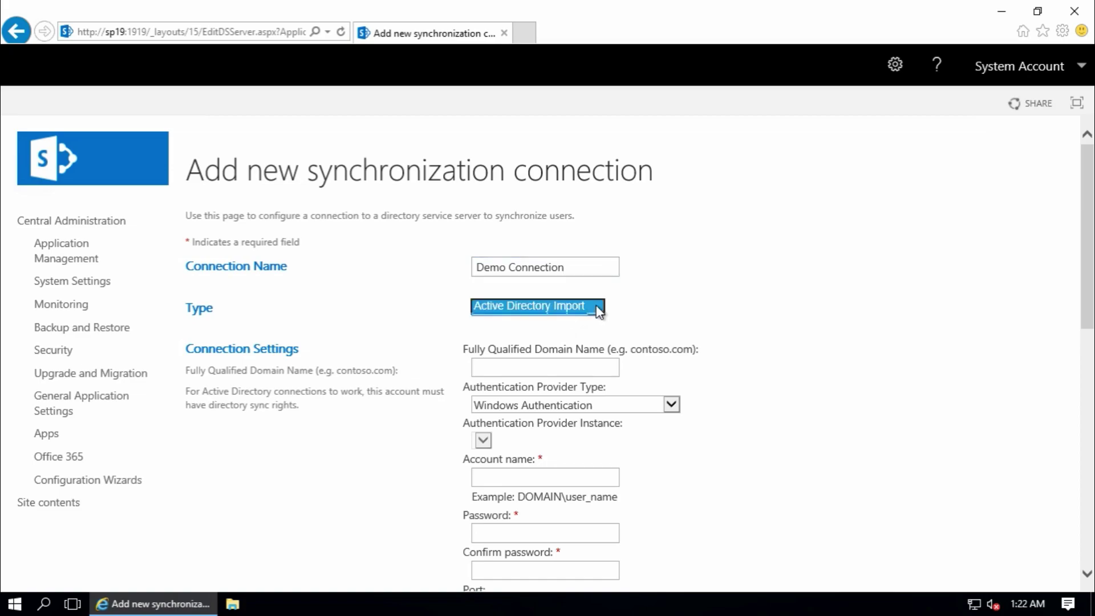
left_click(709, 365)
scroll(630, 307, "down", 3)
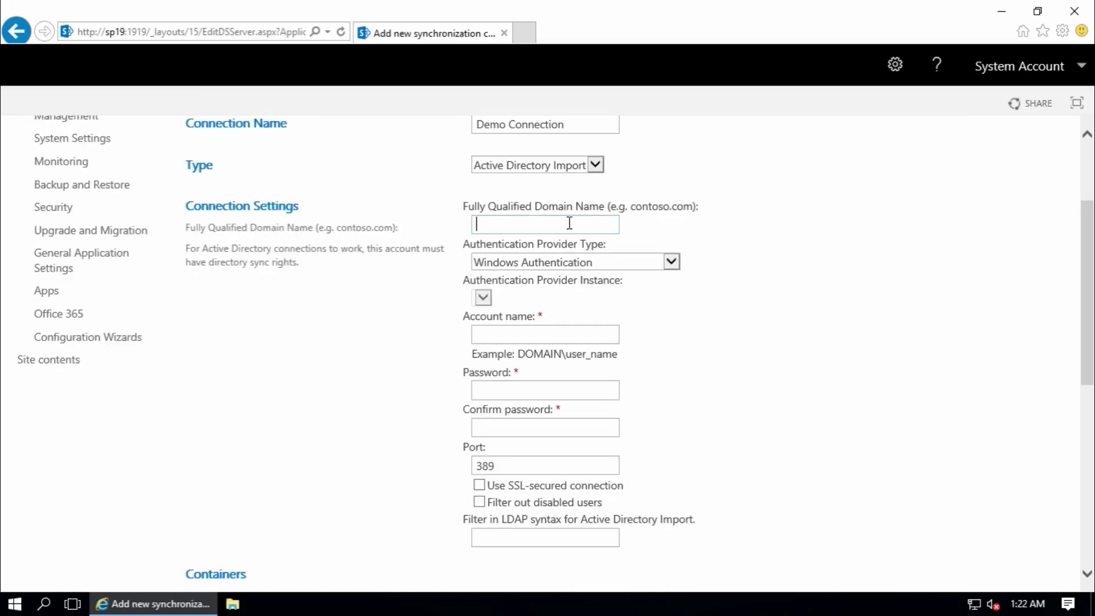
type("av.local")
Step: Check the server's domain name in the Windows system properties and return to the connection form
left_click(229, 606)
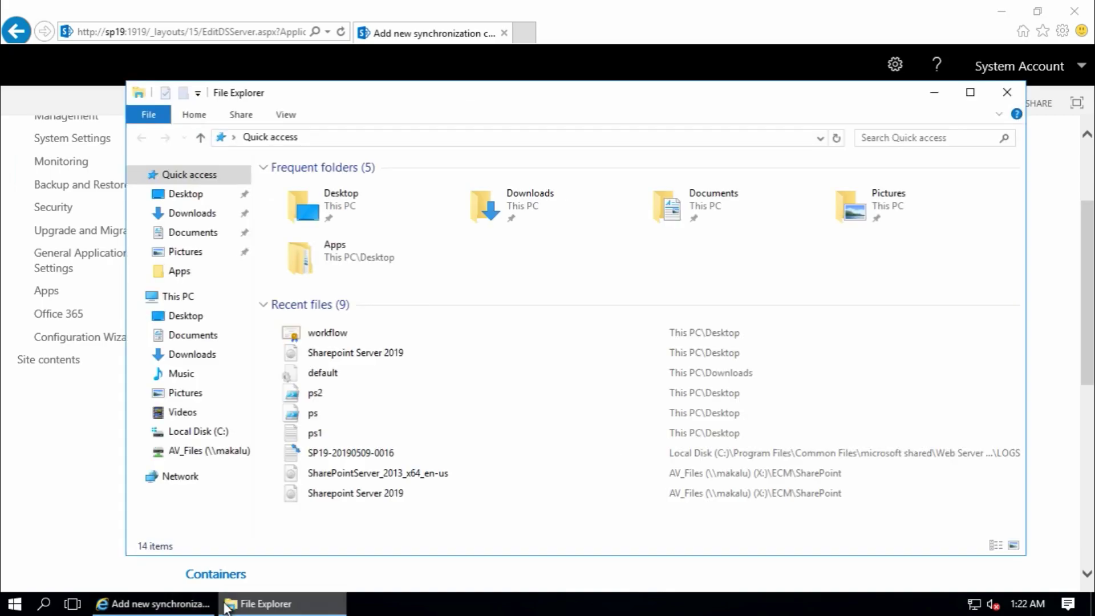
right_click(181, 297)
left_click(239, 510)
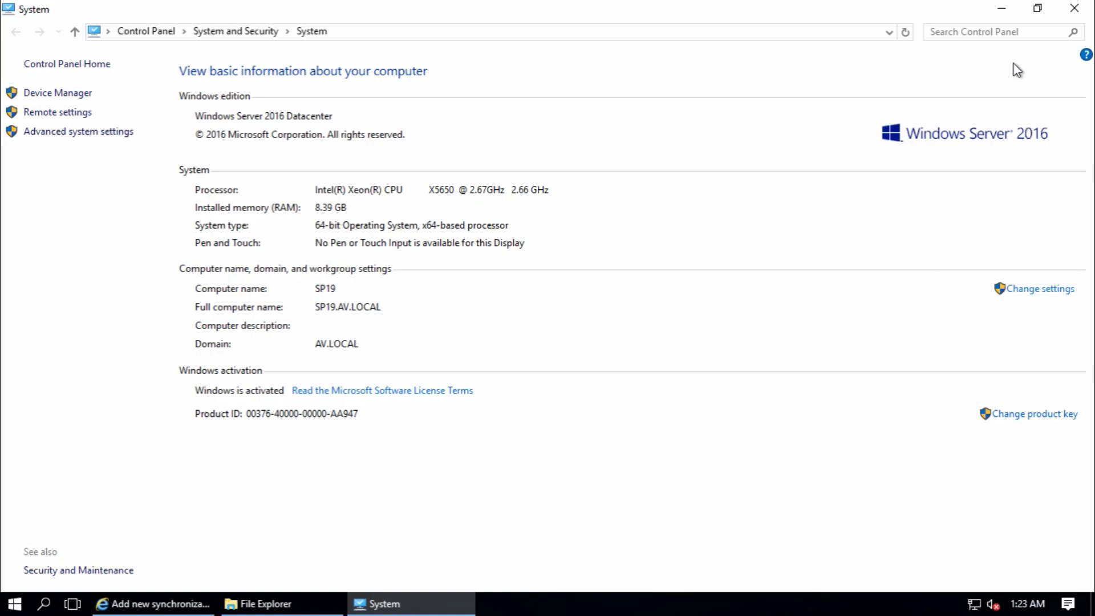
left_click(999, 15)
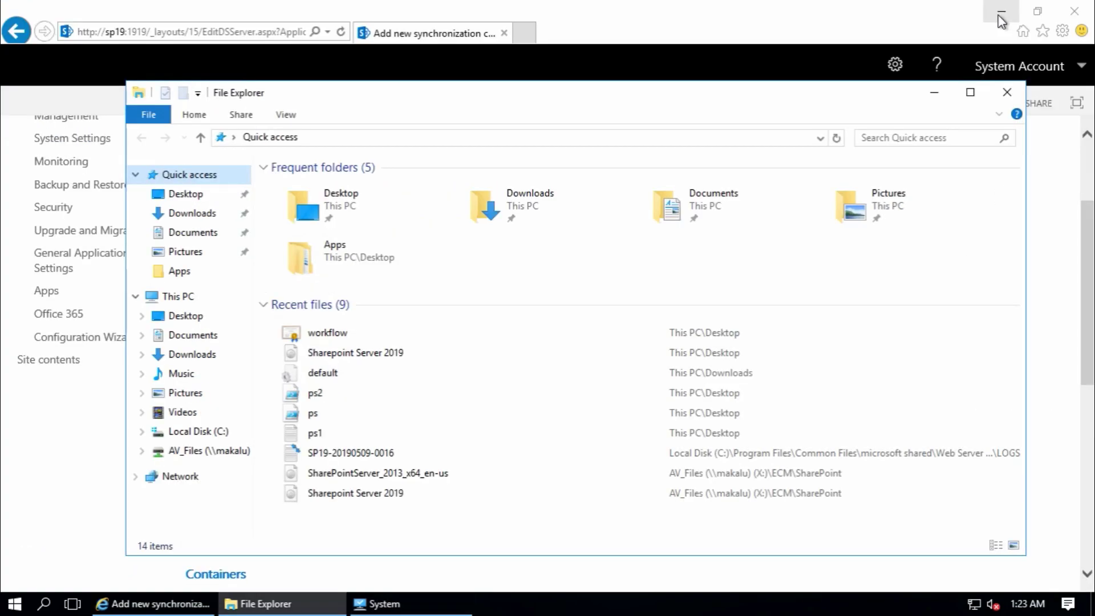
left_click(936, 90)
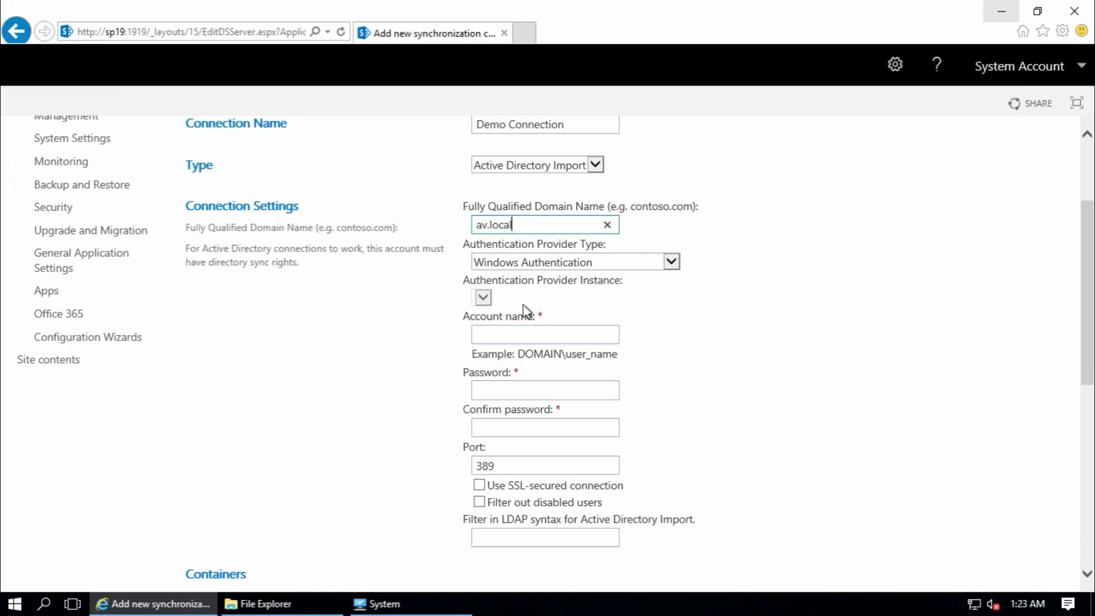
Step: Set the connection's account name to av\spadmin, and enter and confirm the account password
left_click(526, 326)
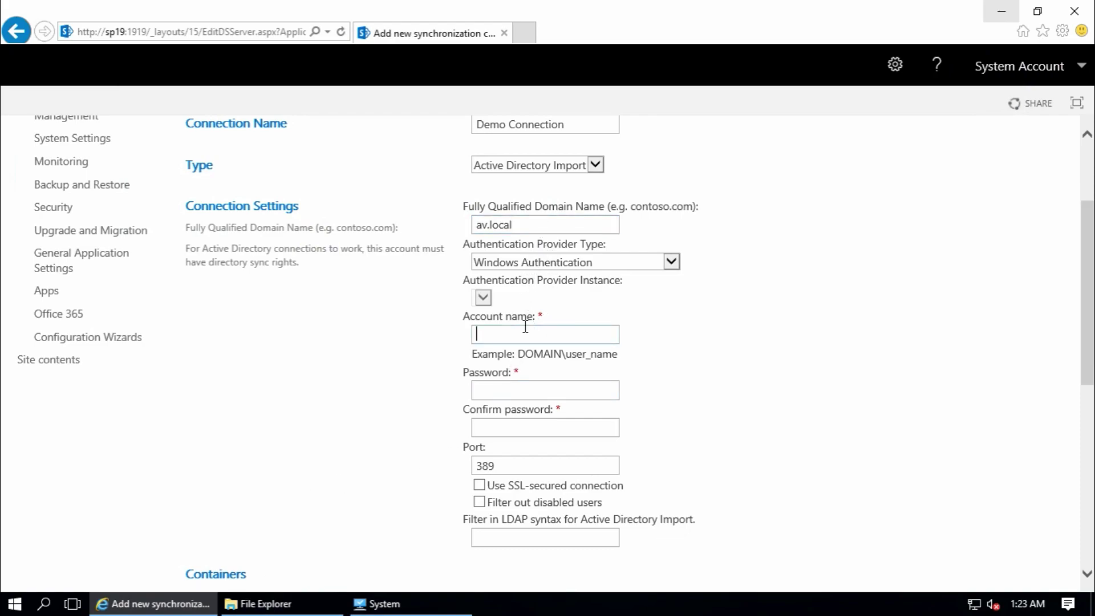
type("av\\spadmin")
key("Tab")
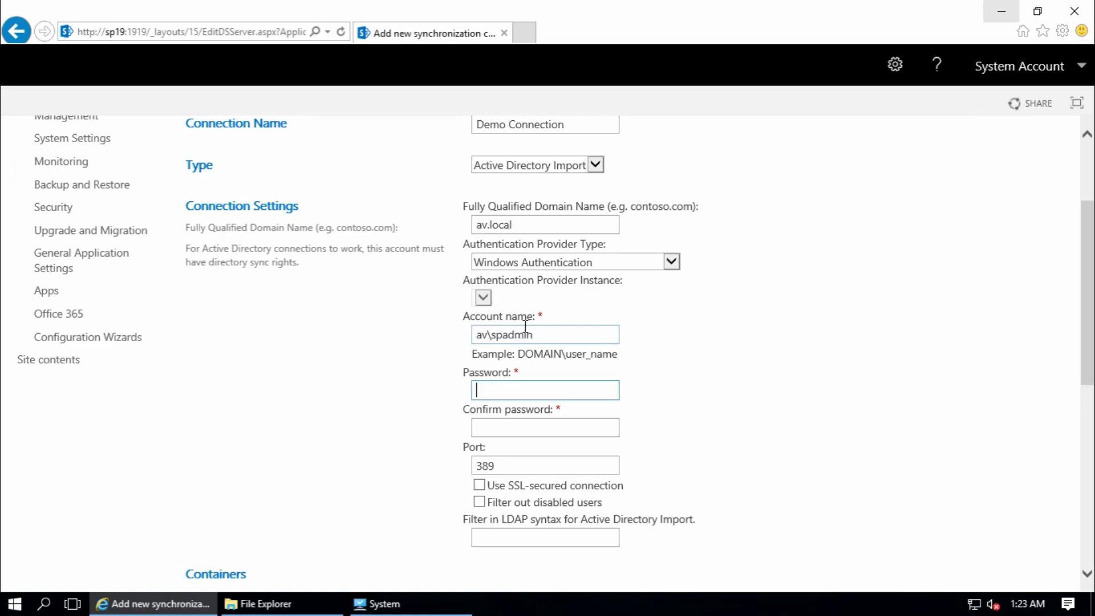
type("**********")
key("Tab")
type("****")
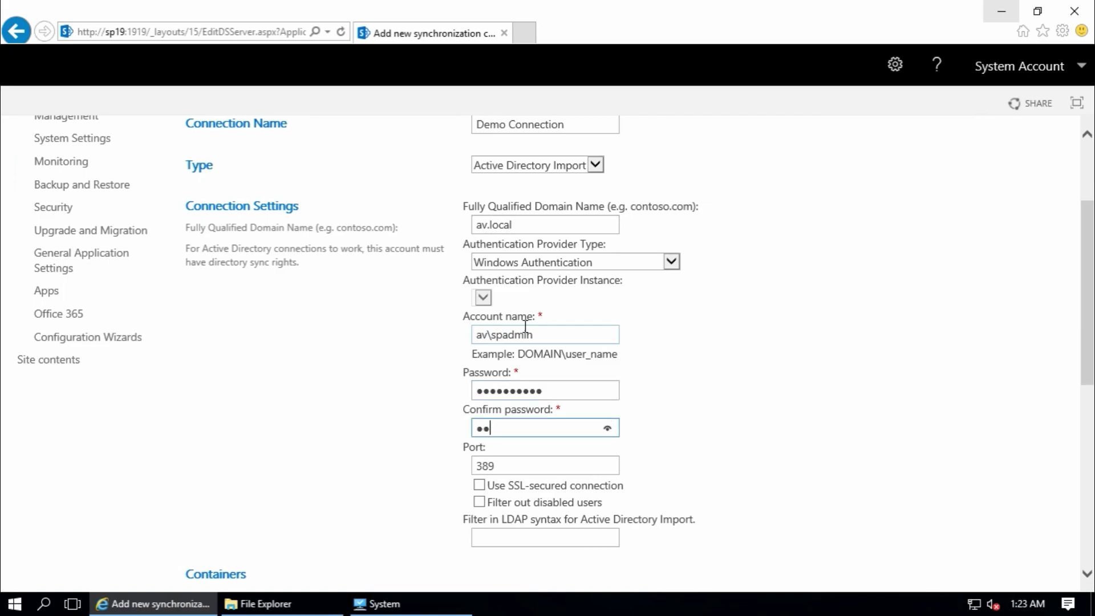
type("******")
Step: Filter out disabled users for the connection and populate its list of directory containers
scroll(556, 325, "down", 1)
scroll(557, 325, "down", 2)
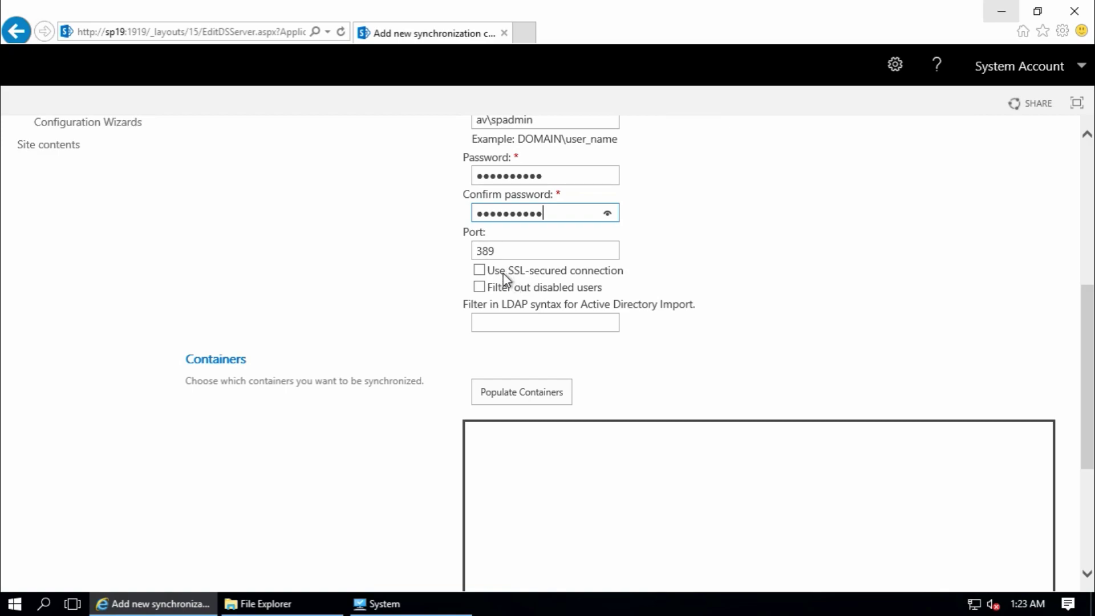
left_click(478, 286)
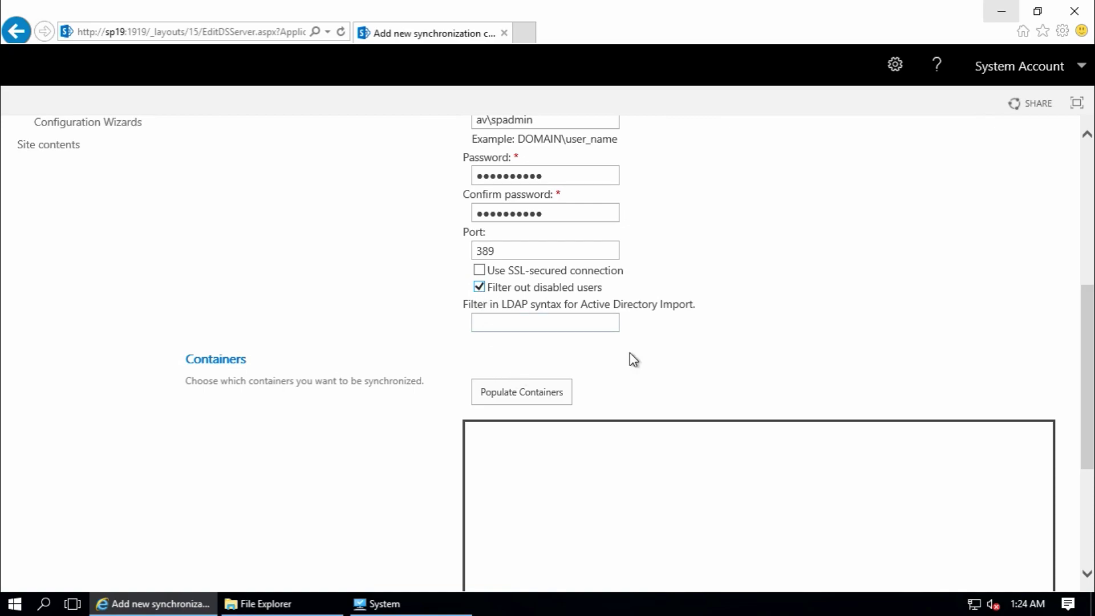
scroll(630, 353, "down", 1)
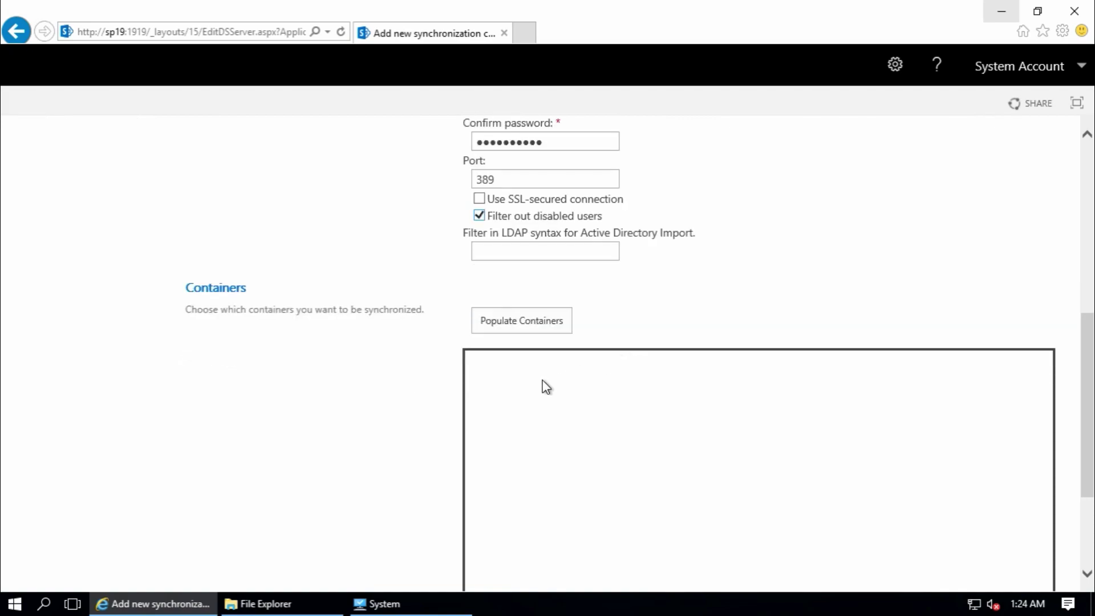
left_click(518, 326)
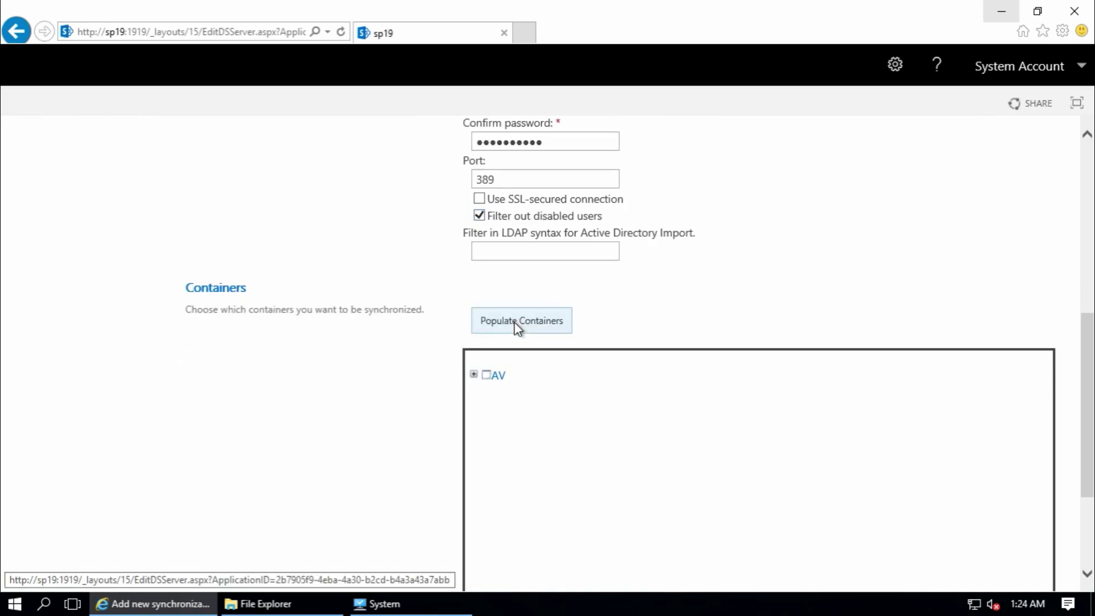
Step: Expand the AV domain, choose the AVUsers container for synchronization, and save the new connection
left_click(475, 375)
scroll(776, 442, "down", 1)
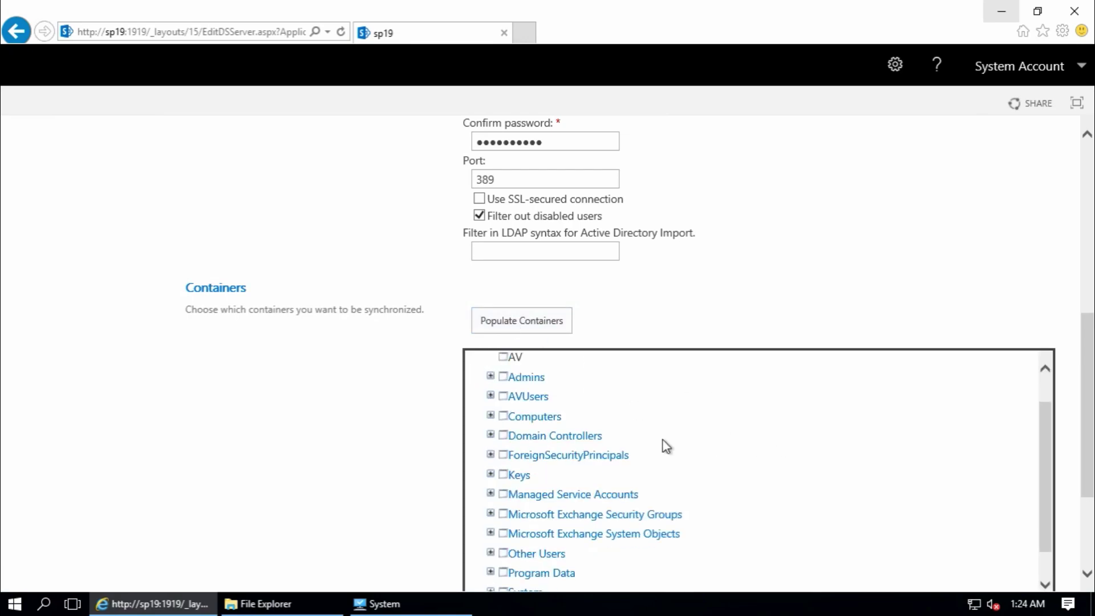
scroll(549, 419, "up", 1)
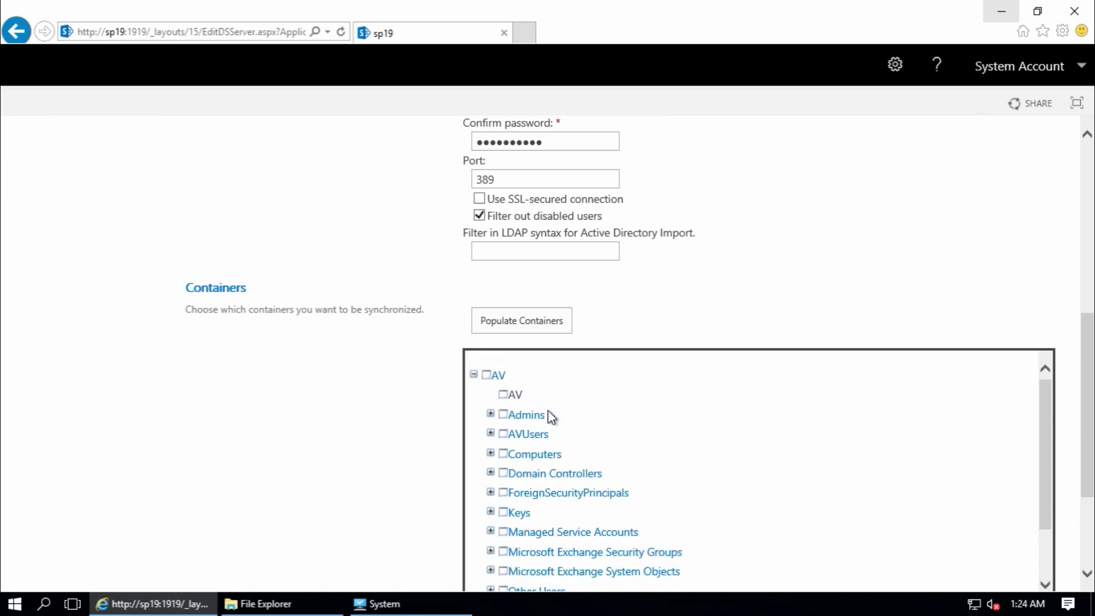
left_click(505, 435)
scroll(839, 474, "down", 5)
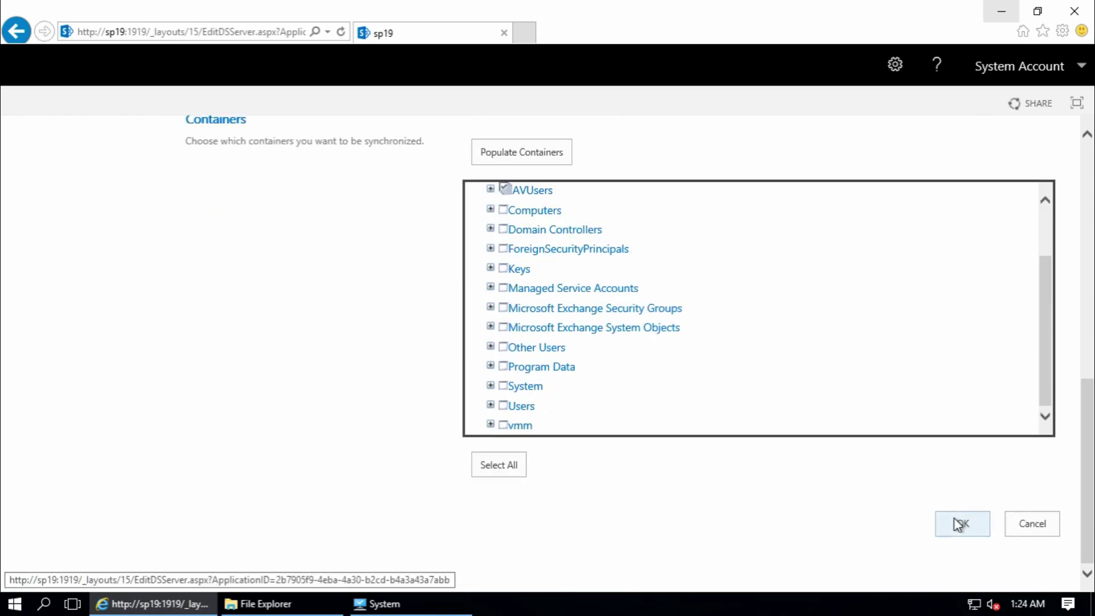
left_click(954, 520)
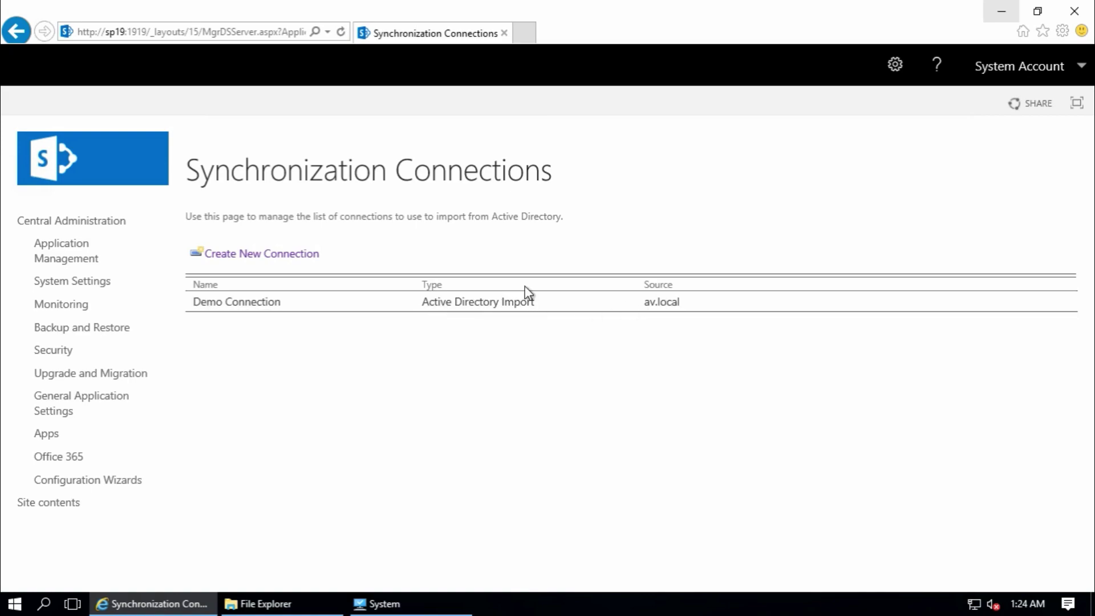
Step: Try to save the Demo User Profile service application's synchronization settings with the Use SharePoint Active Directory Import option
left_click(61, 260)
left_click(330, 376)
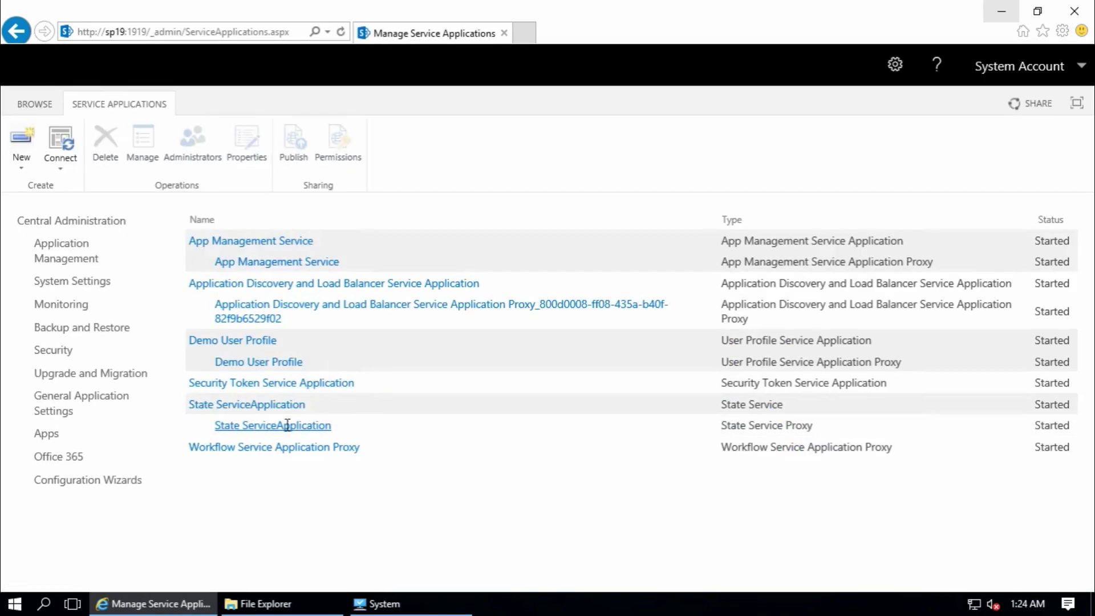
left_click(247, 343)
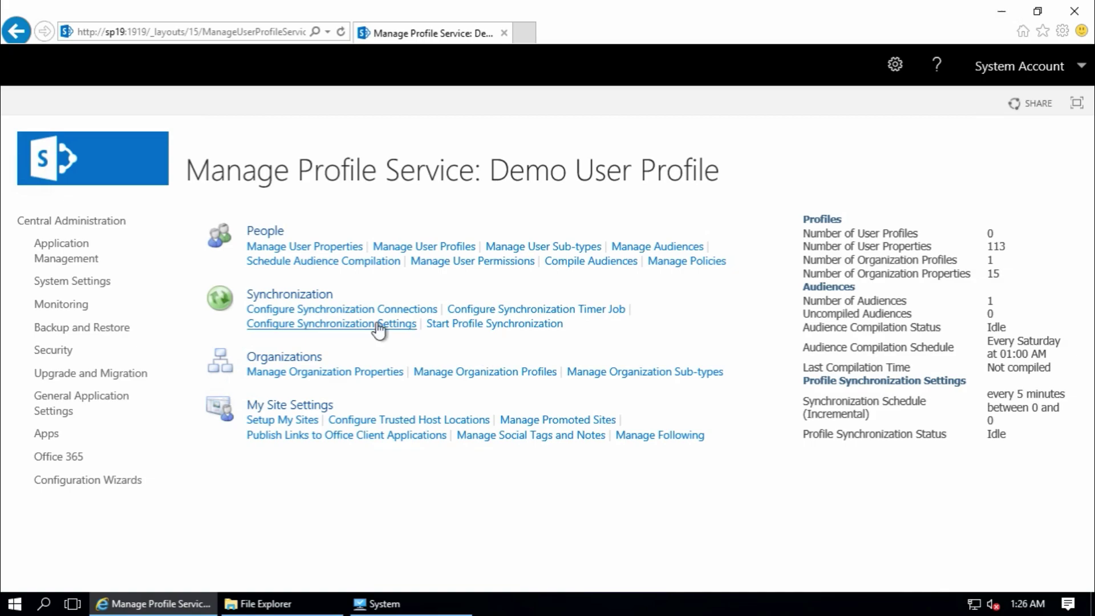
left_click(379, 325)
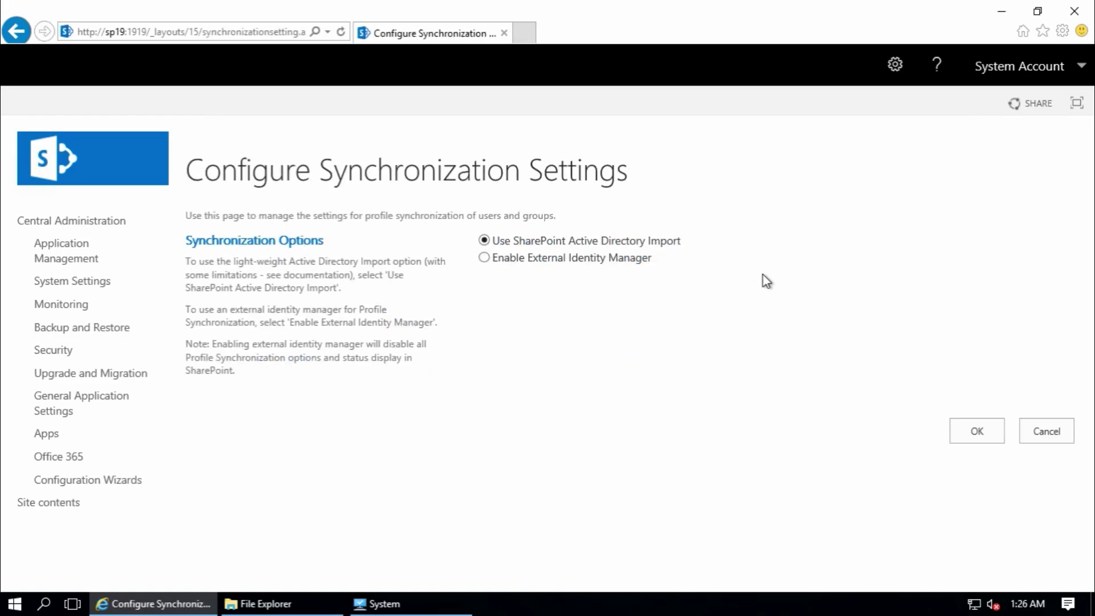
left_click(968, 443)
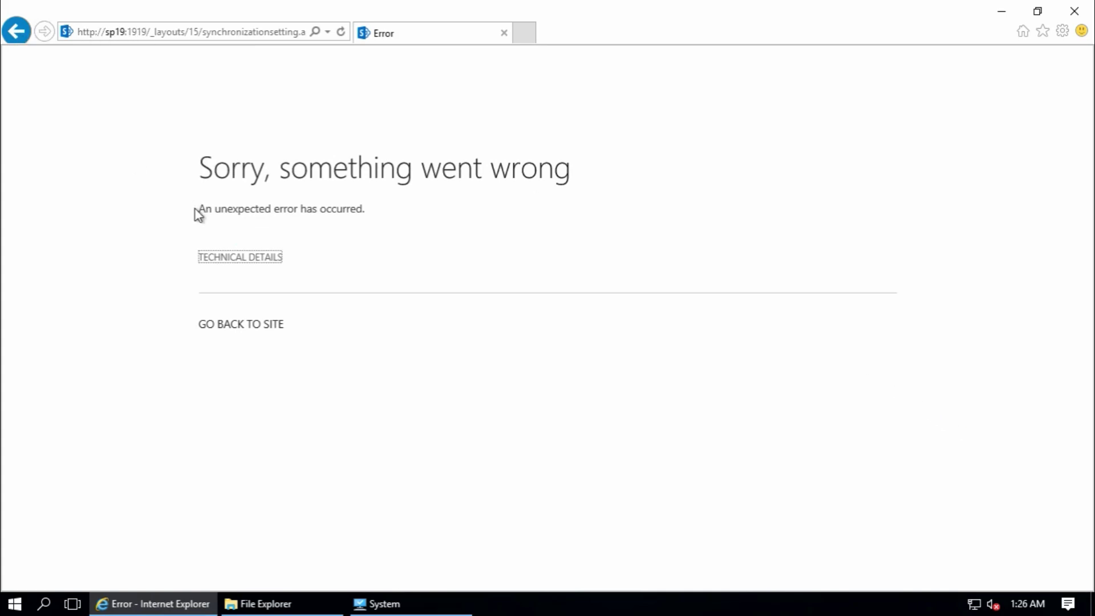
Step: Return to the Demo User Profile service application and open its synchronization timer job
left_click(232, 326)
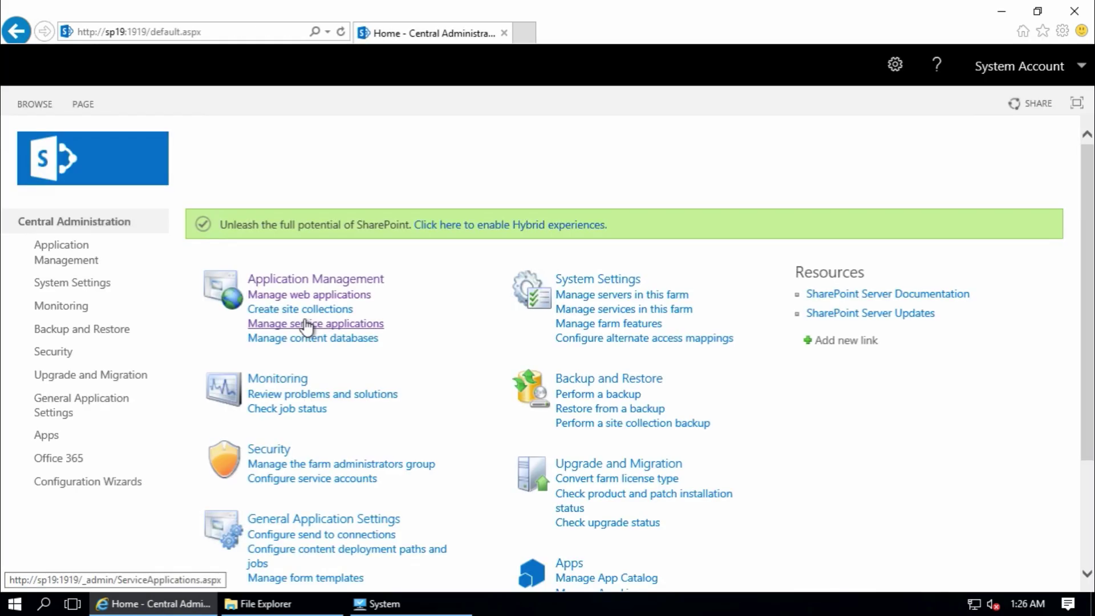
left_click(63, 258)
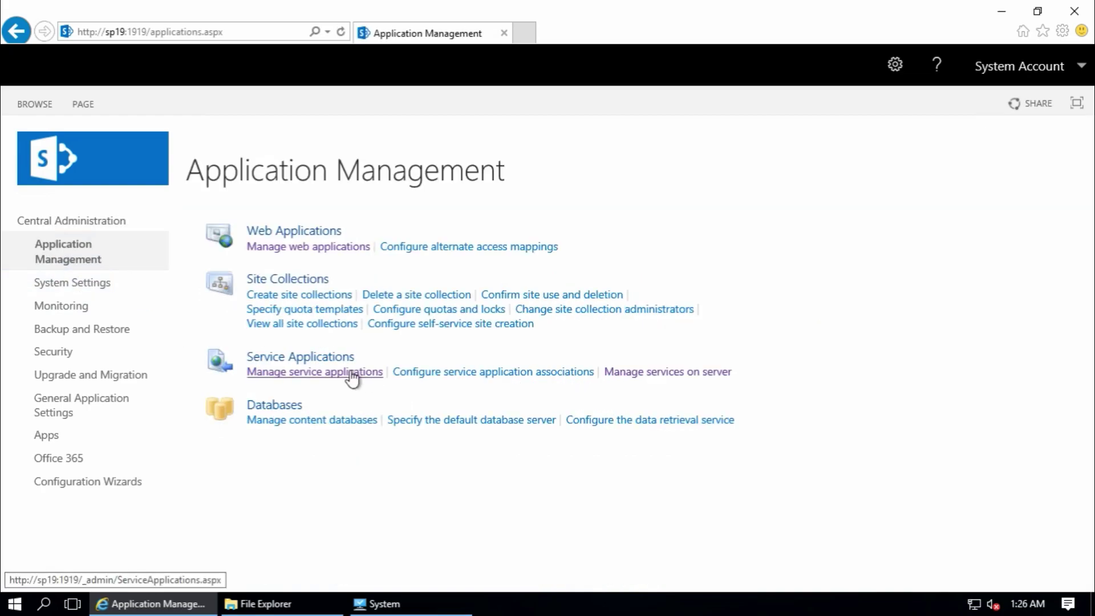
left_click(333, 372)
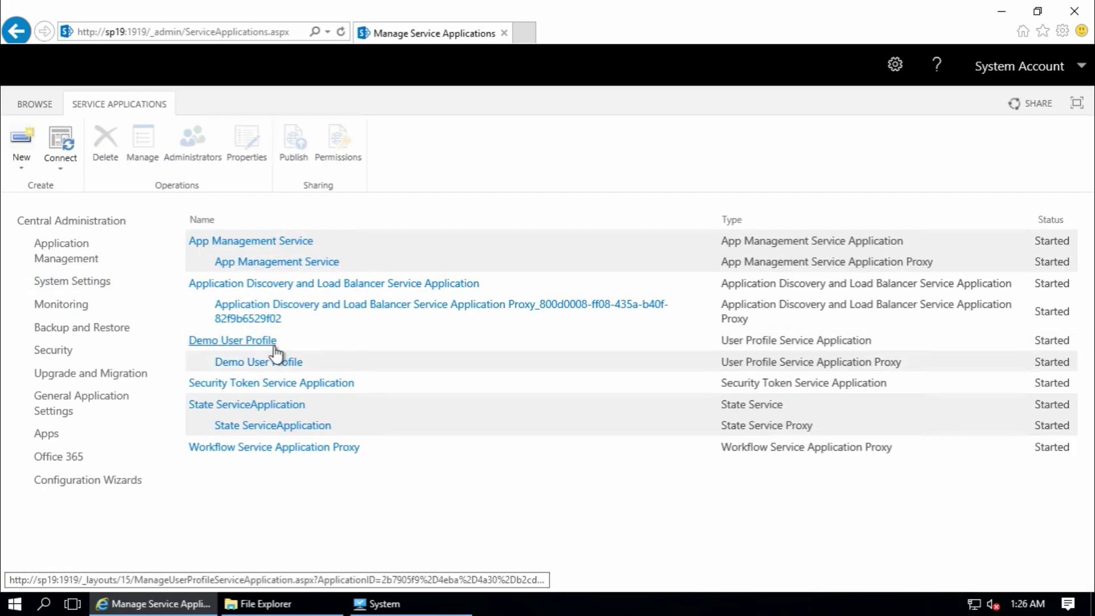
left_click(260, 343)
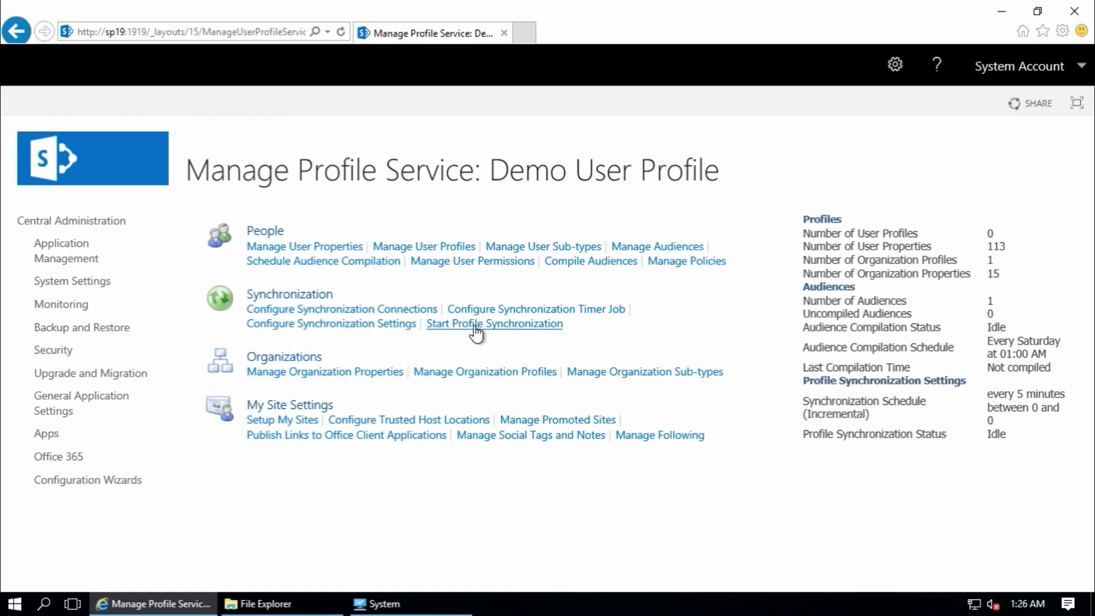
left_click(577, 312)
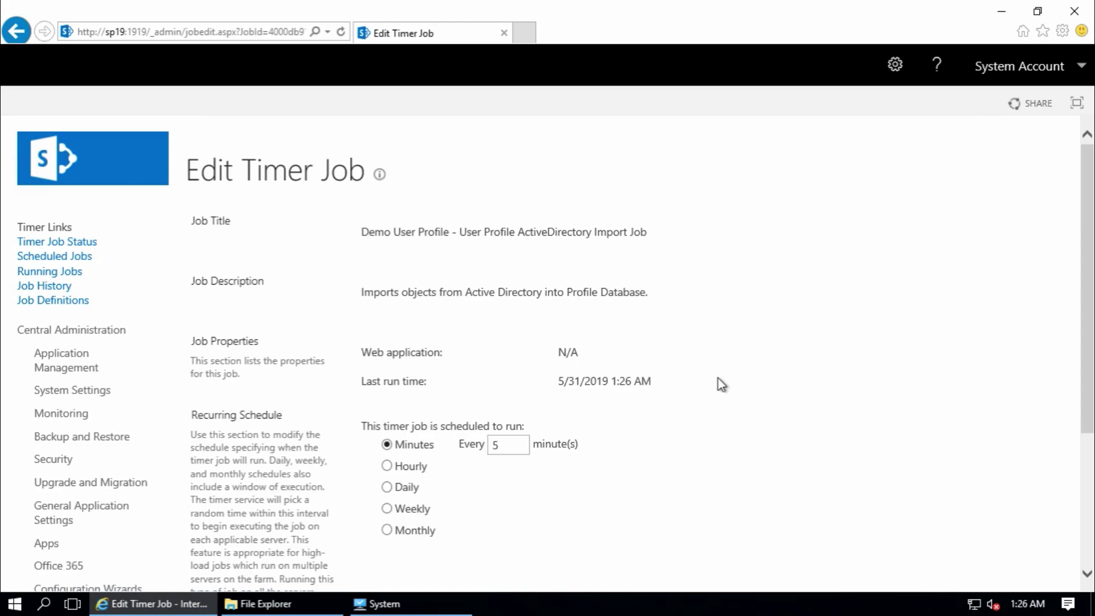
Step: Select a weekly schedule for the Active Directory import timer job and run the job immediately
scroll(722, 385, "down", 1)
scroll(721, 385, "down", 2)
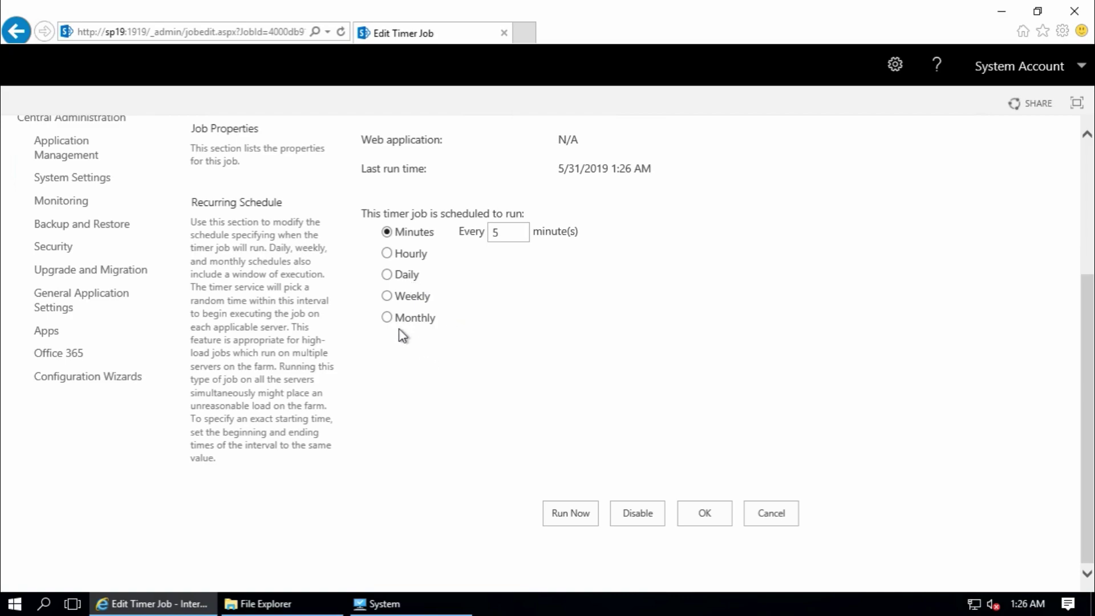
scroll(548, 426, "up", 1)
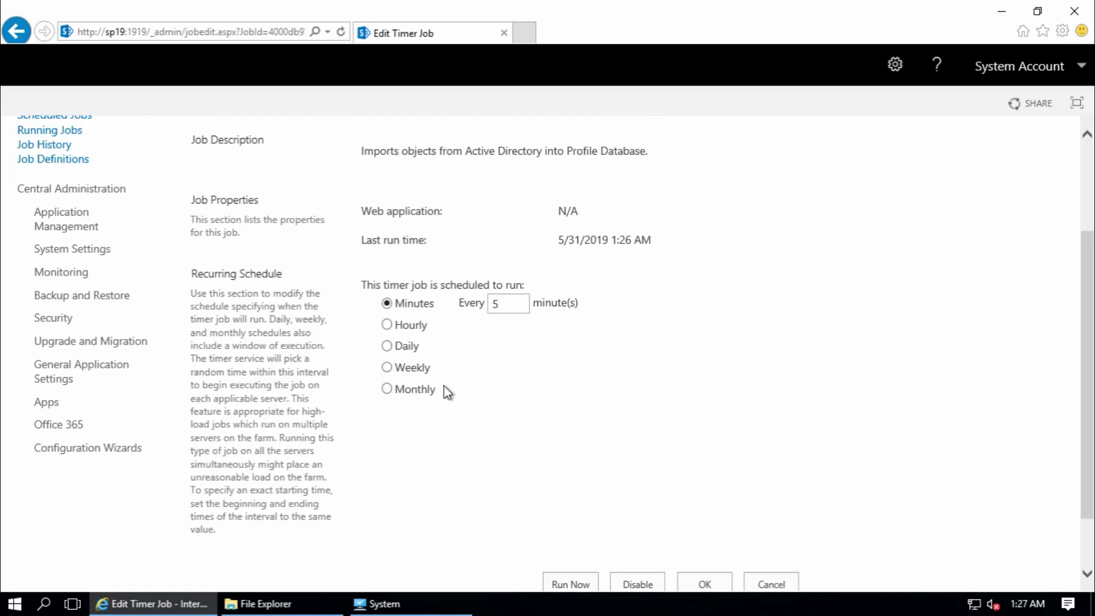
left_click(388, 368)
scroll(580, 436, "down", 1)
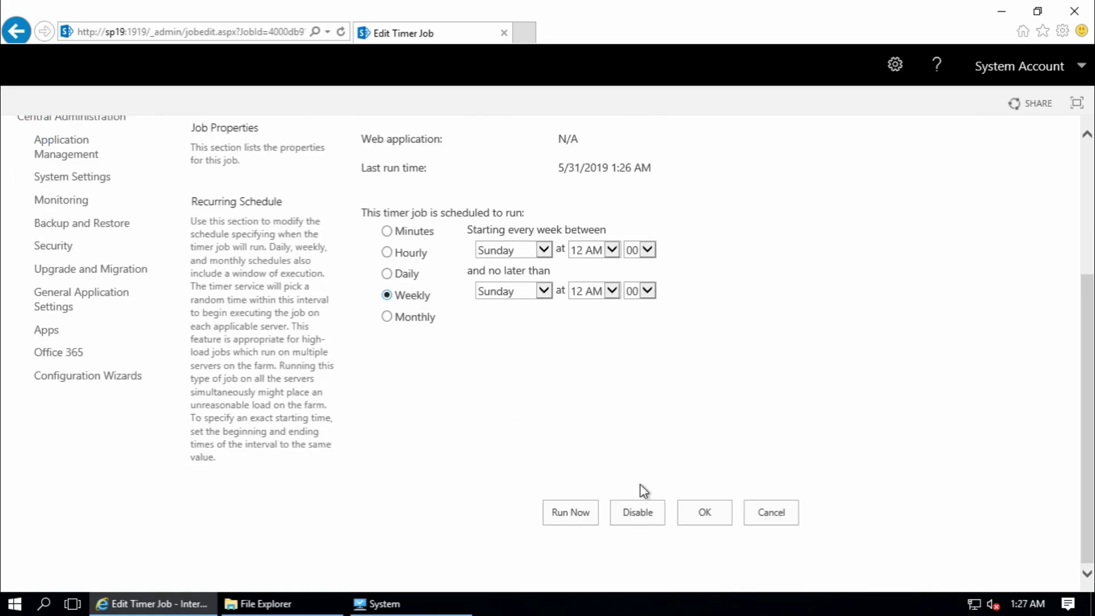
left_click(587, 513)
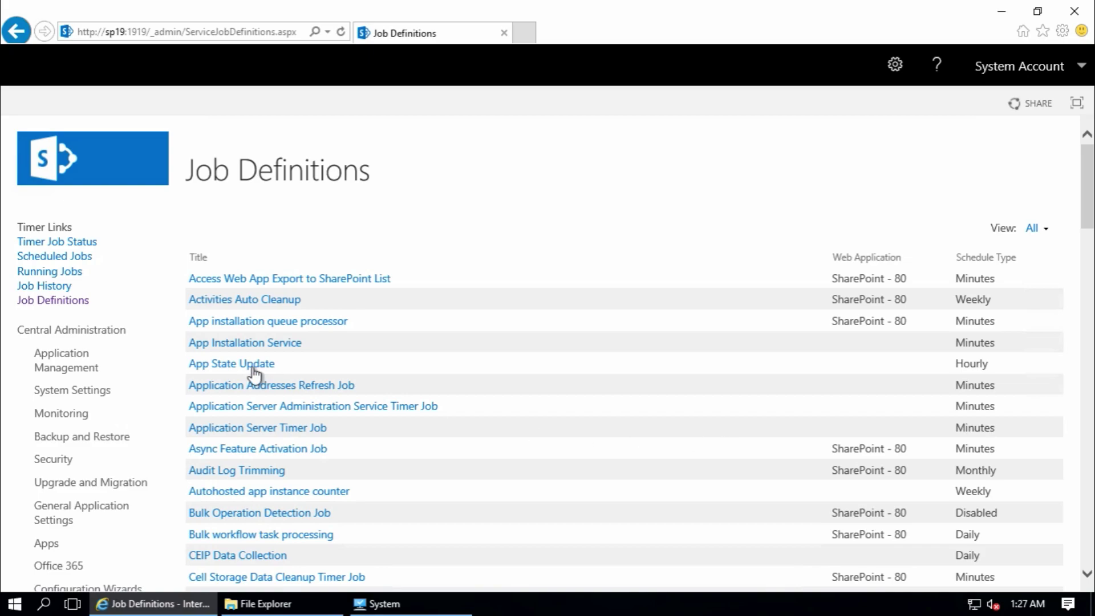
Step: Start a full profile synchronization for the Demo User Profile service application and check its number of user profiles
left_click(55, 368)
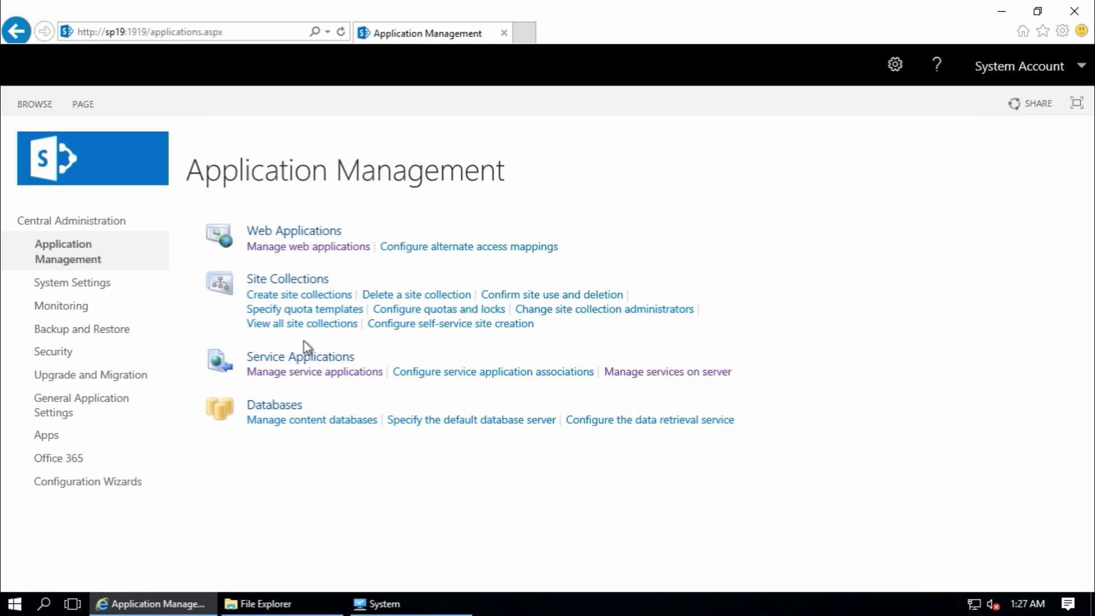
left_click(337, 376)
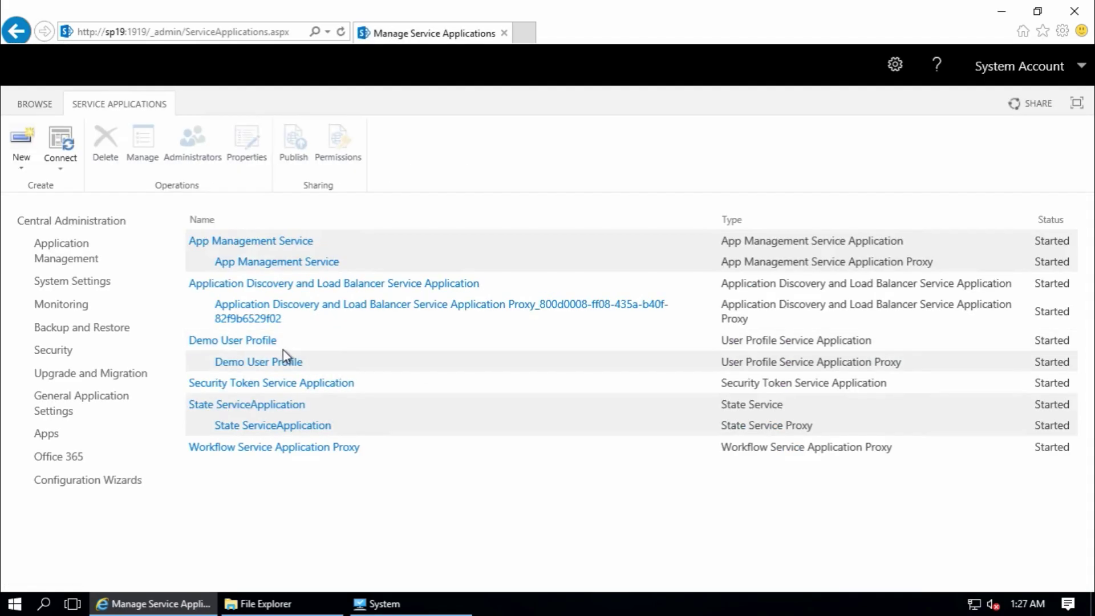
left_click(267, 341)
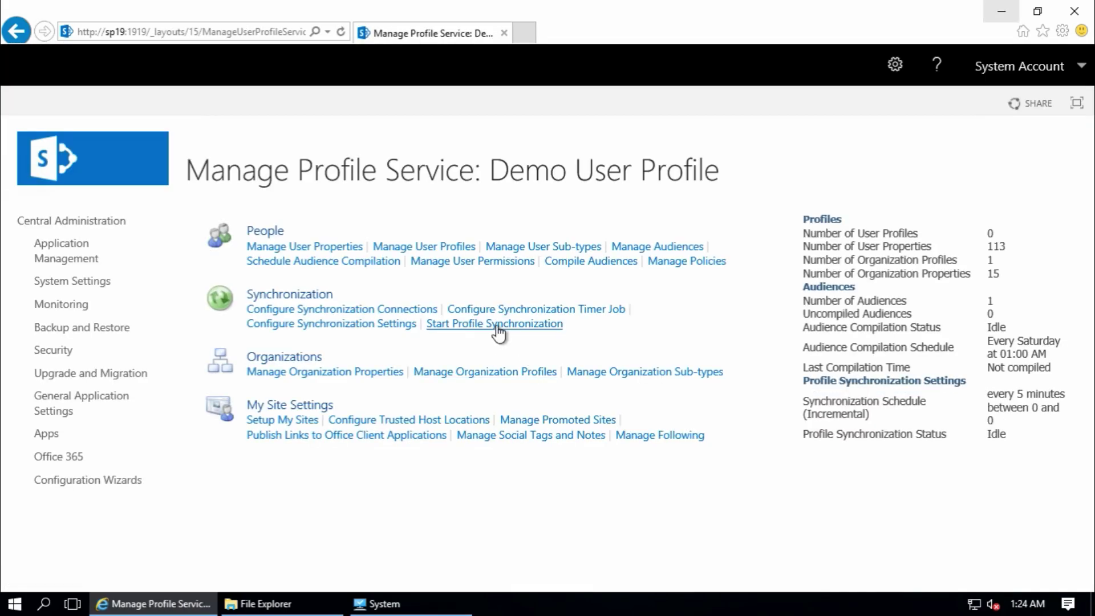
left_click(497, 325)
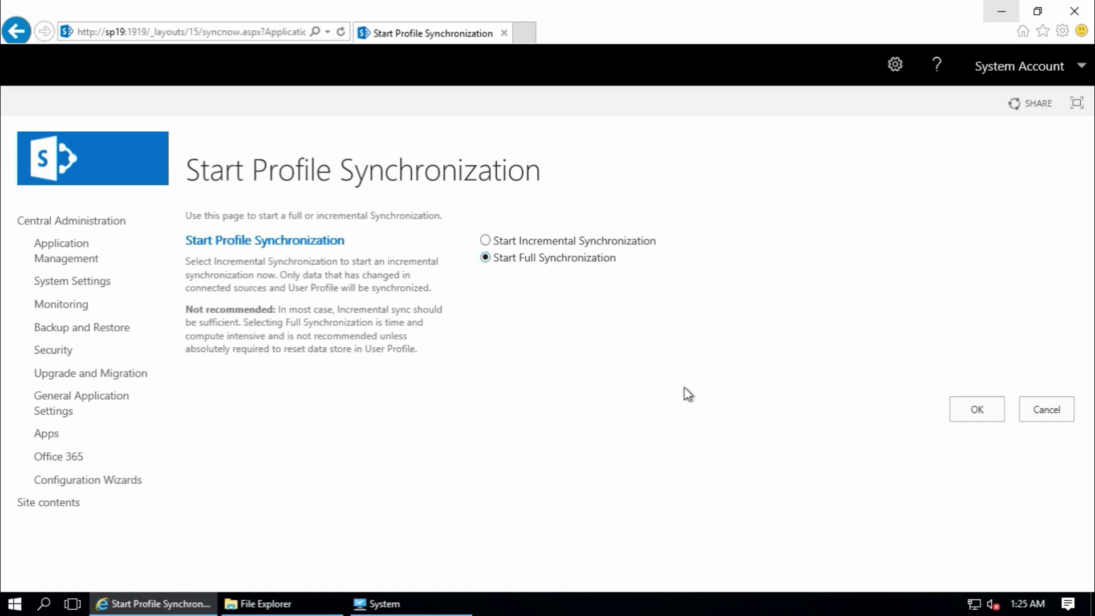
left_click(971, 415)
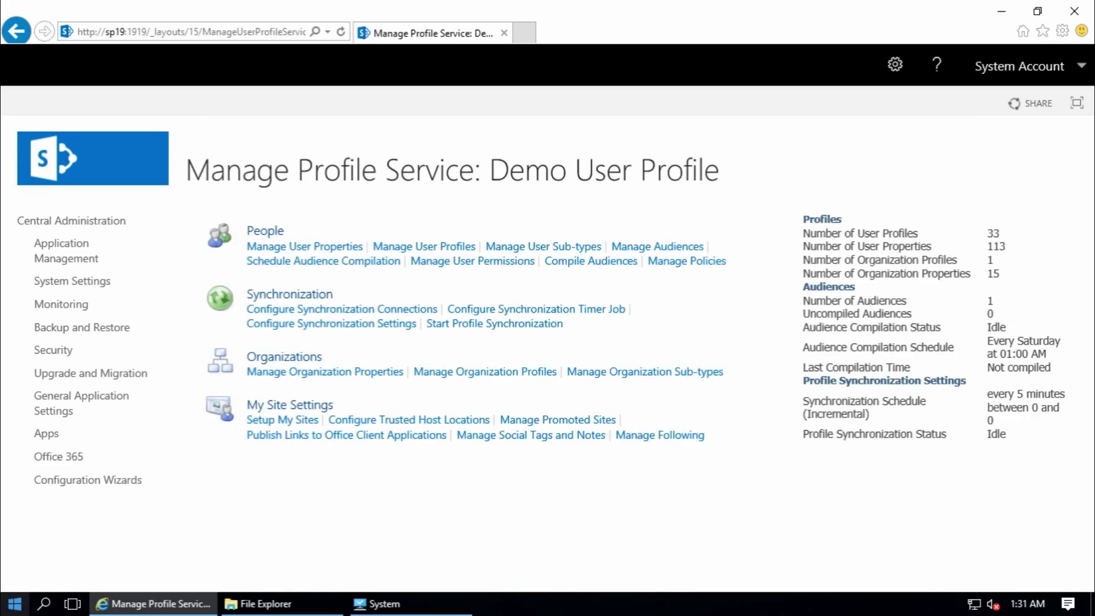
key("alt+d")
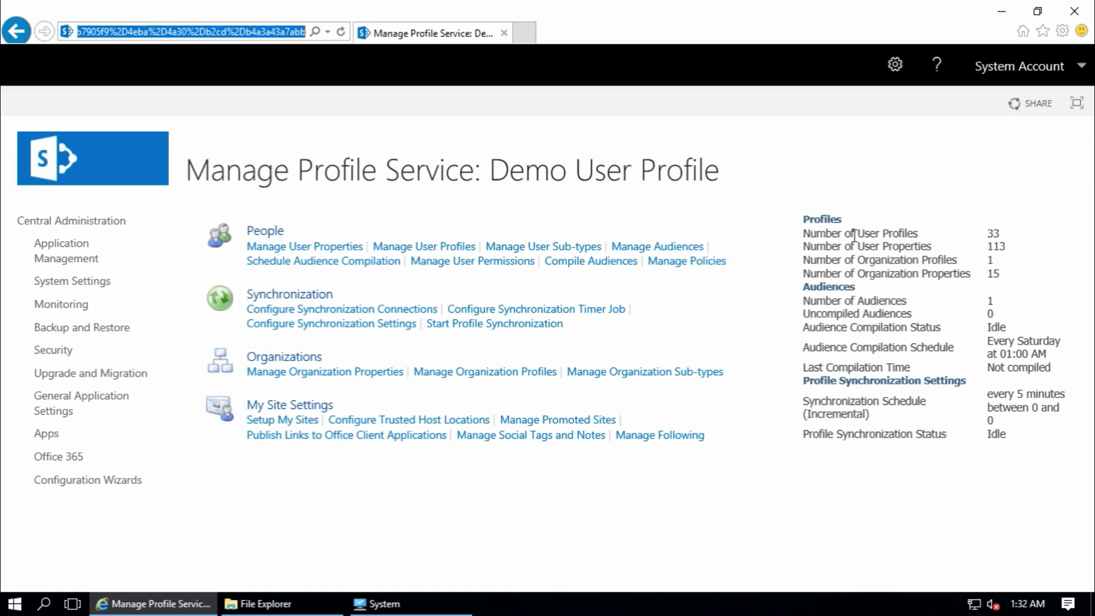
double_click(993, 237)
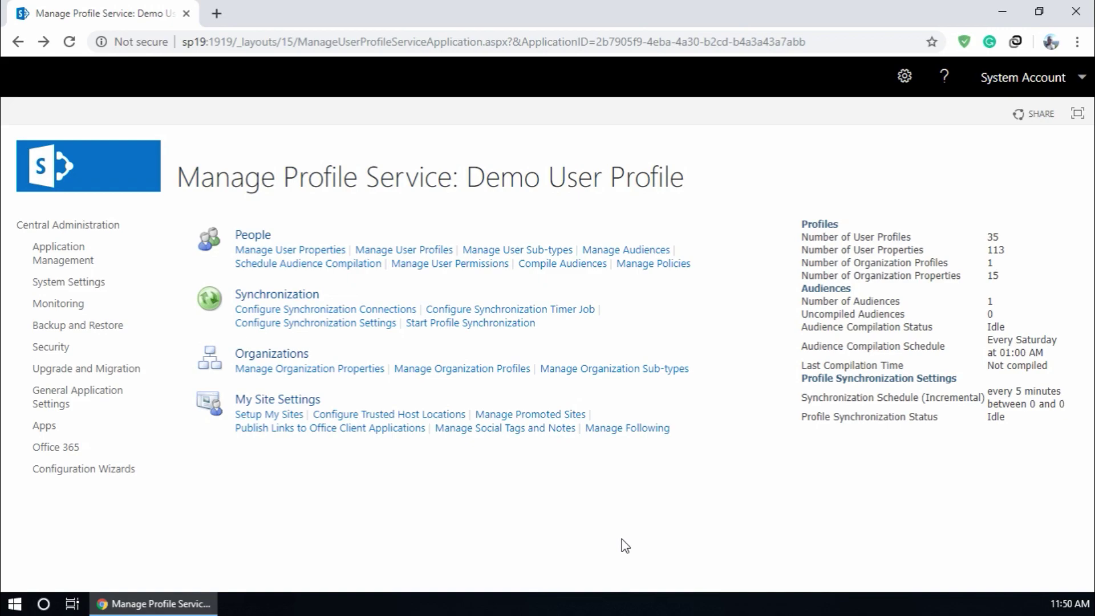
Step: Open user profile management for Demo User Profile and search the profiles for spadmin
right_click(409, 251)
left_click(449, 261)
left_click(425, 252)
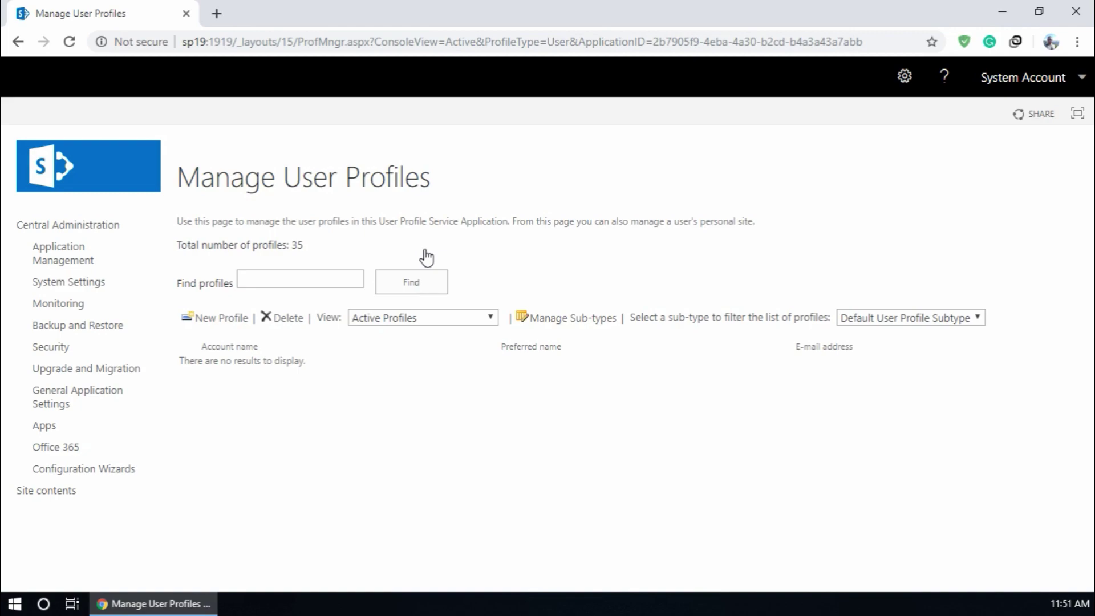
left_click(313, 279)
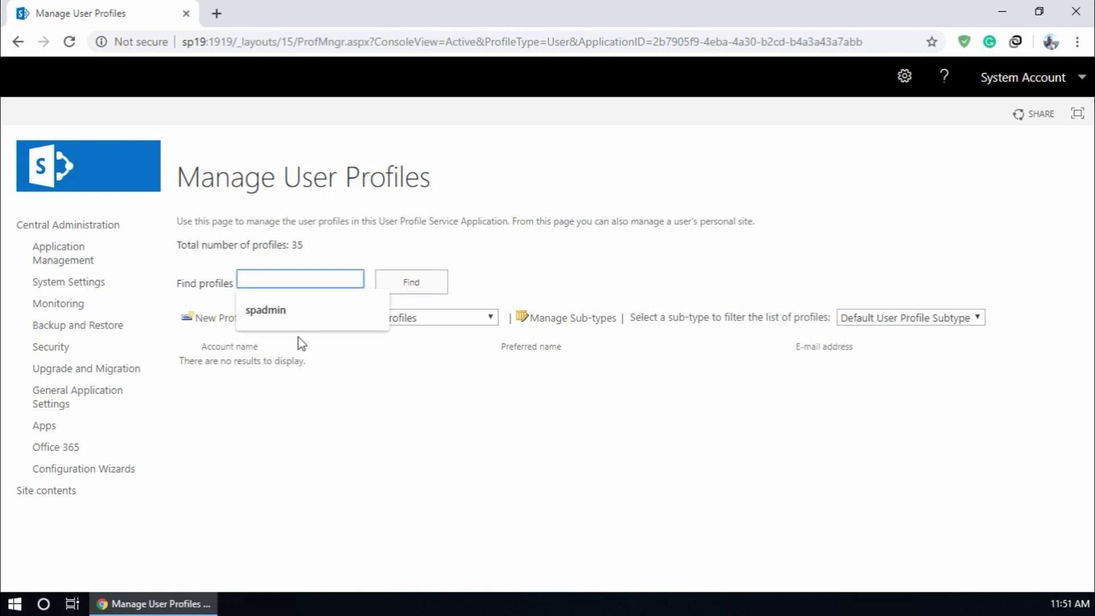
left_click(290, 309)
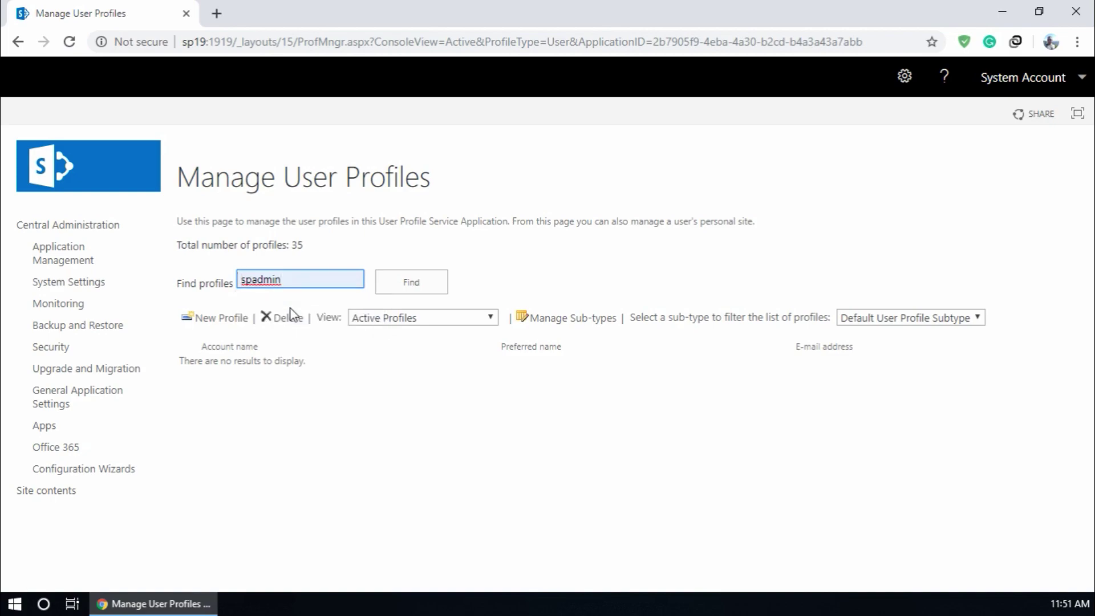
left_click(406, 287)
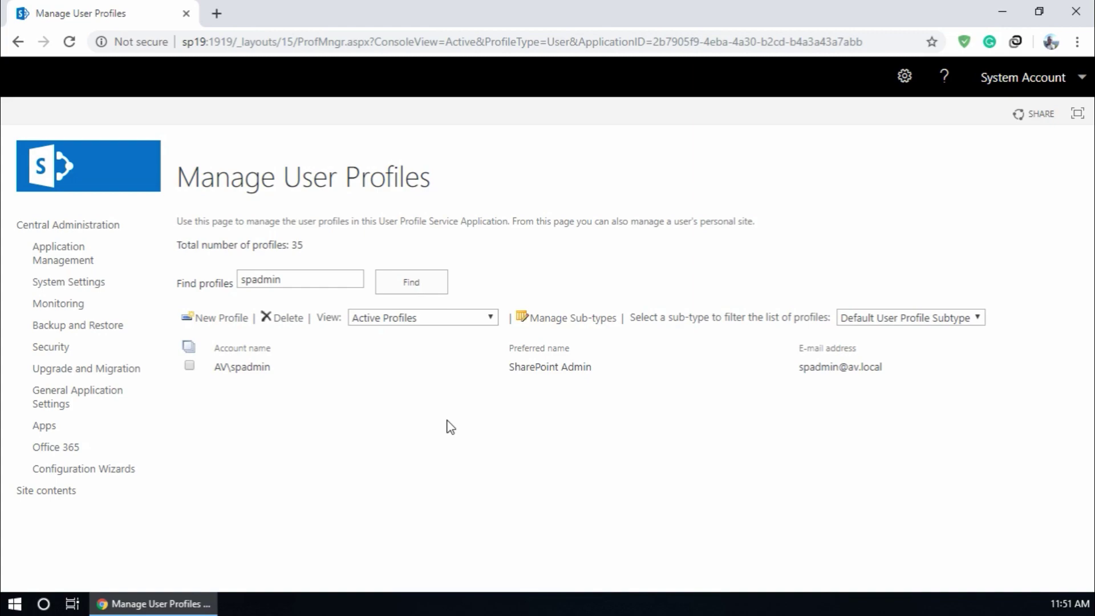
Step: Open the AV\spadmin user profile for editing and examine its Department field
left_click(490, 367)
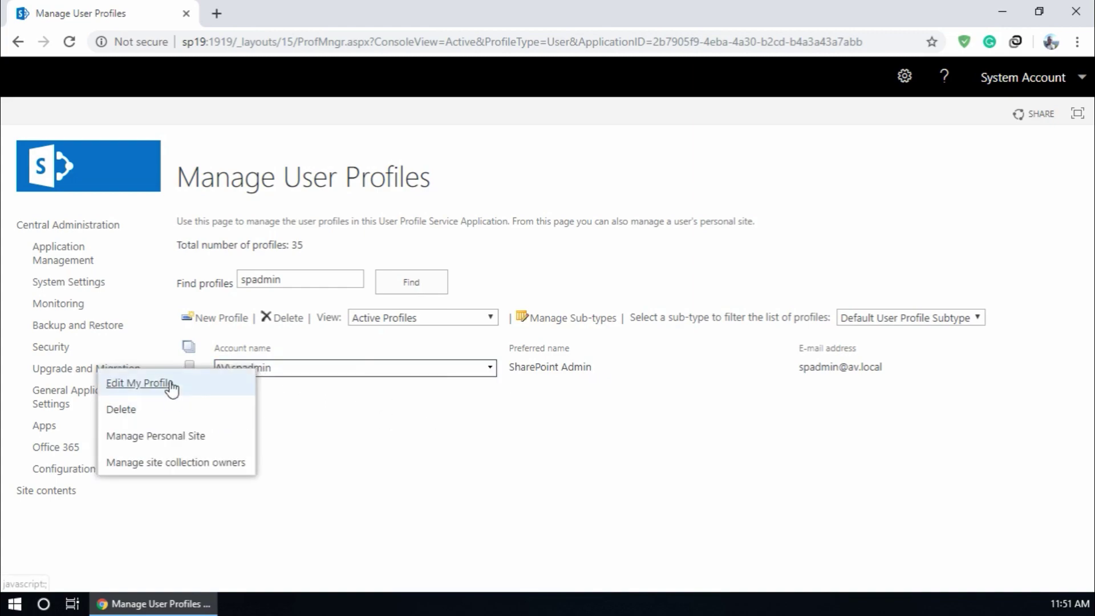
left_click(171, 384)
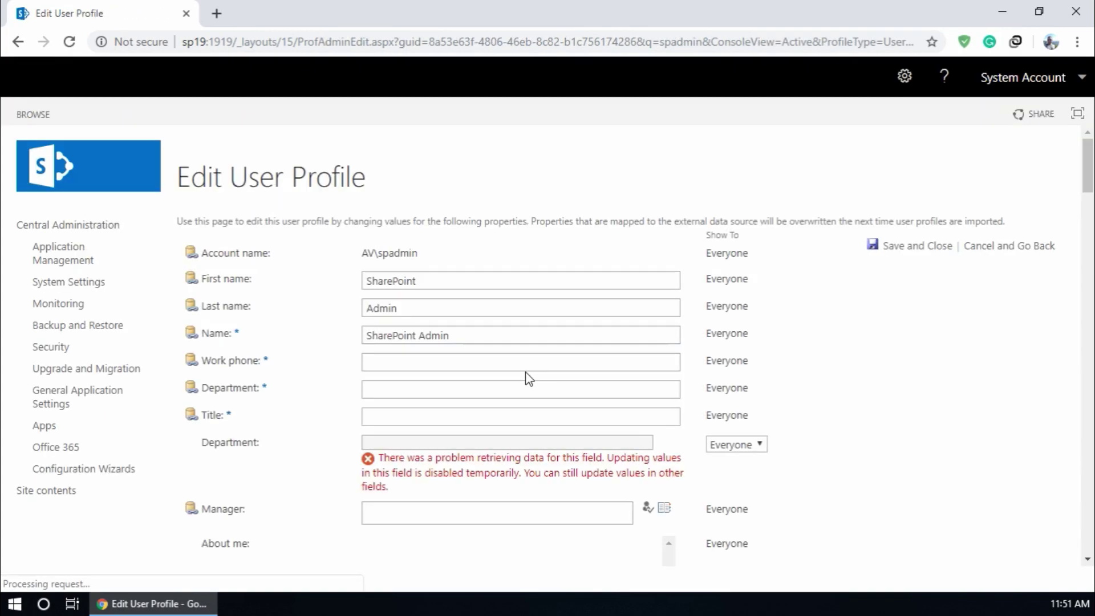
left_click(443, 388)
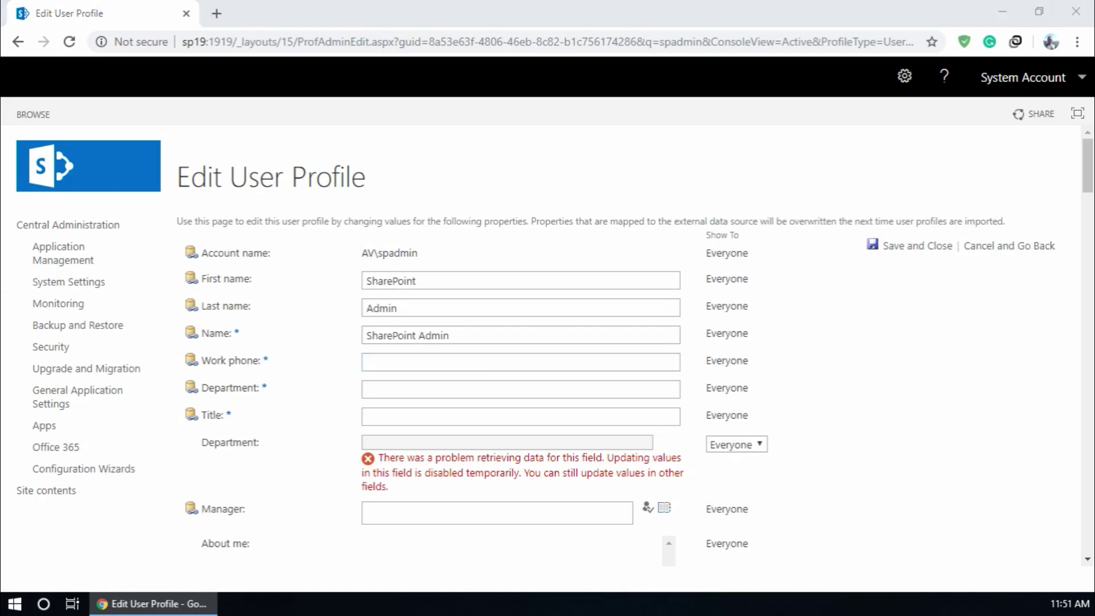
Step: Switch to the av.local remote server and launch Active Directory Users and Computers with dsa.msc
left_click_drag(0, 170, 751, 127)
double_click(750, 127)
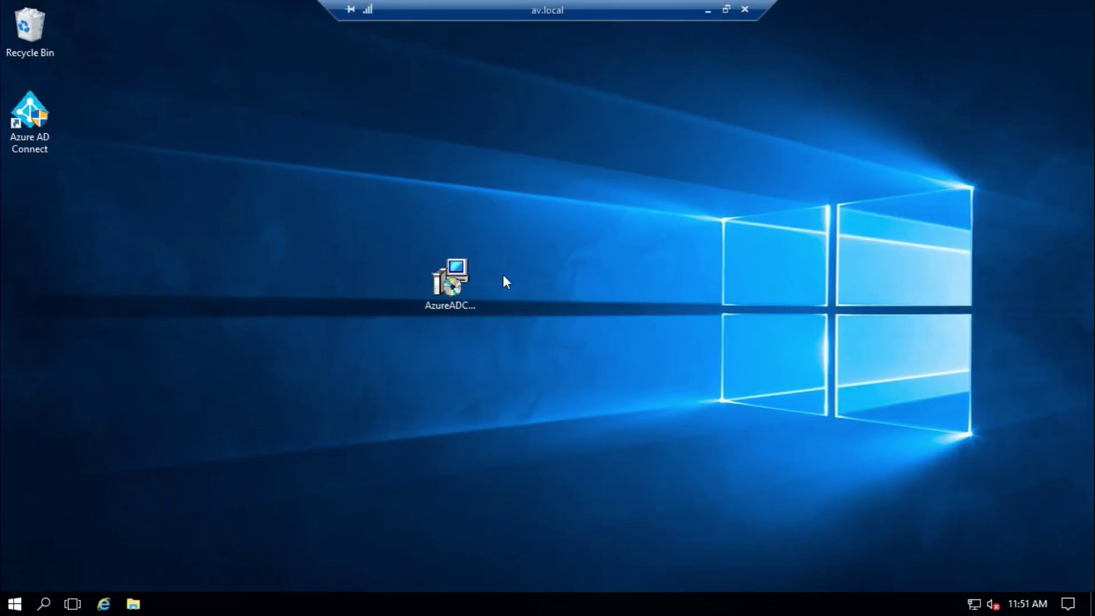
left_click(17, 606)
type("ds")
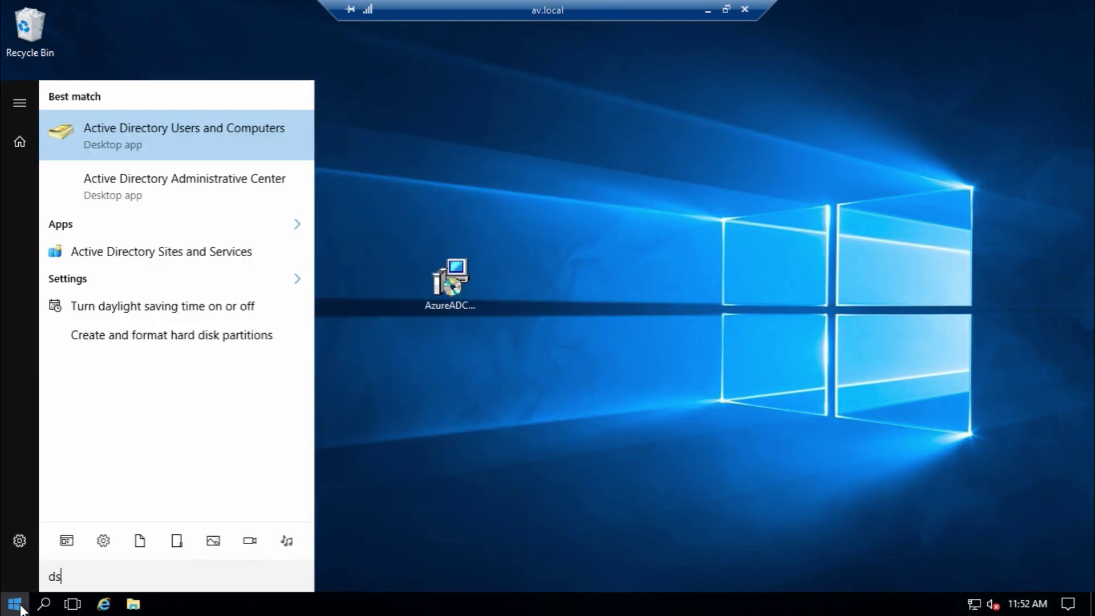
type("a.msc")
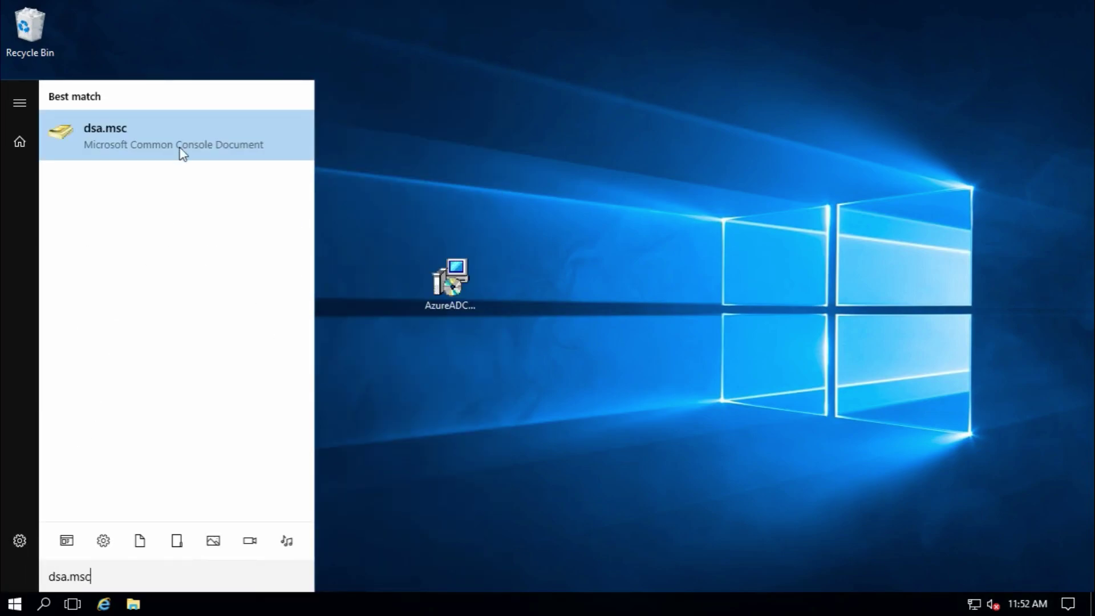
left_click(181, 151)
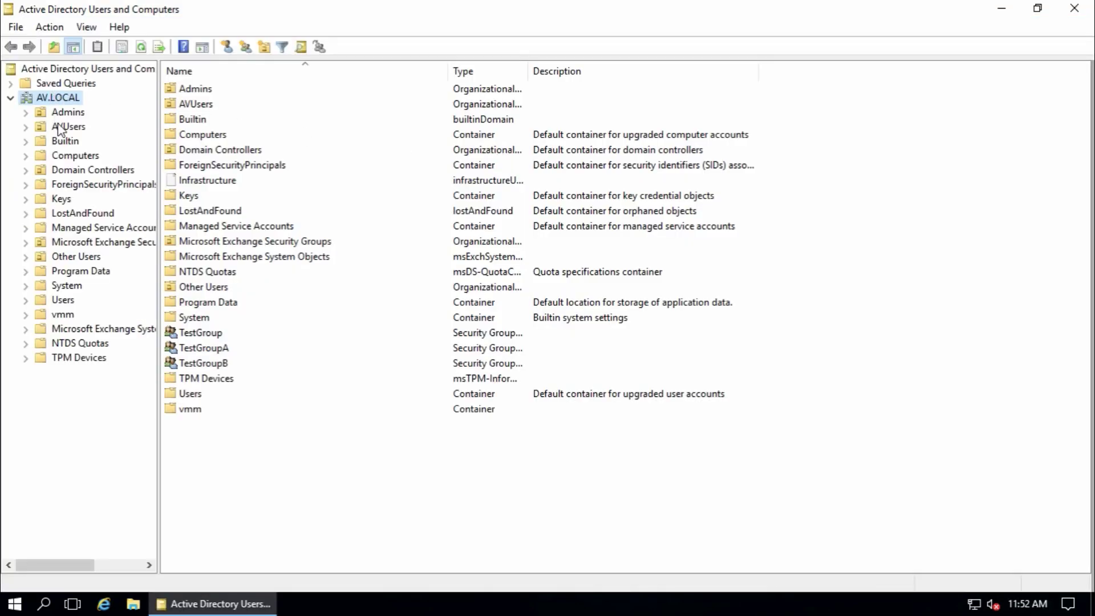
Step: Open the properties of the SharePoint Admin user in the Admins organizational unit and go to its organization details
left_click(67, 113)
left_click(223, 152)
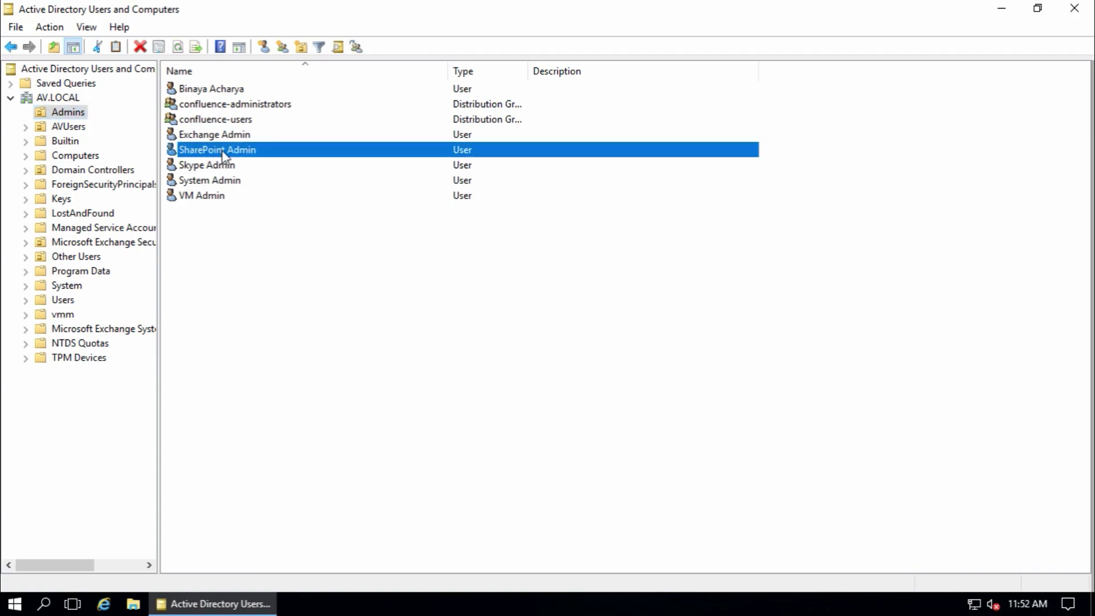
right_click(222, 153)
left_click(316, 389)
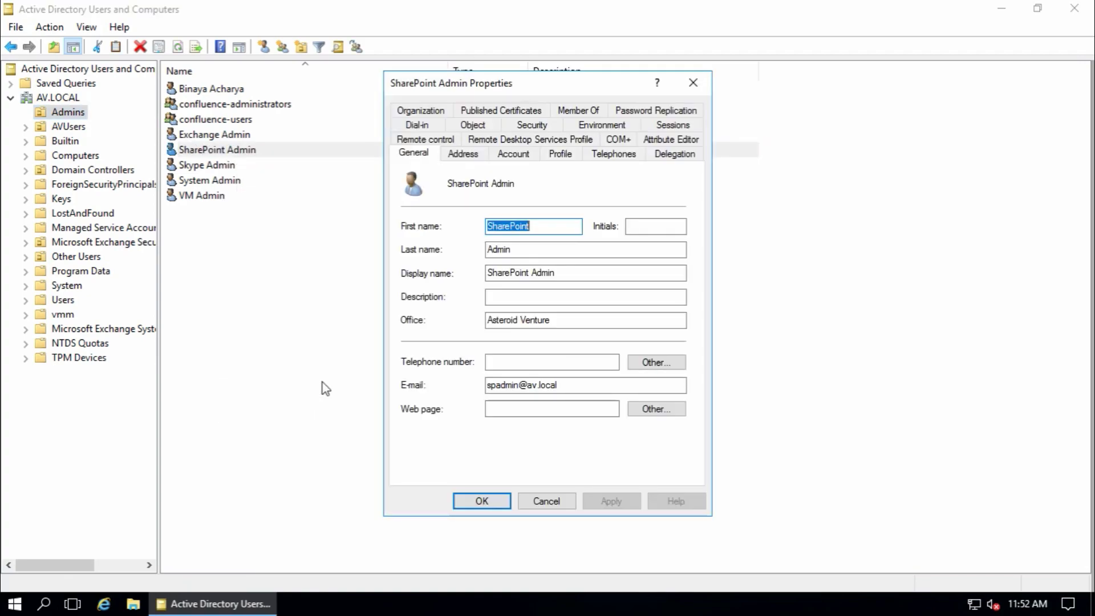
left_click(428, 112)
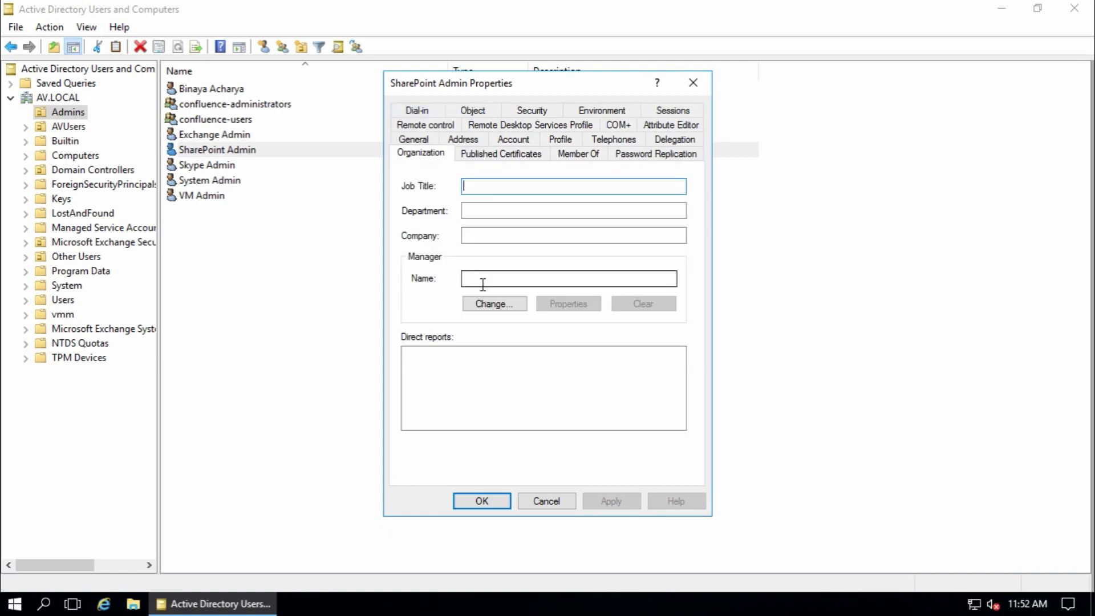
Step: Set the System Admin account as the SharePoint Admin user's manager, resolving it by its username, and save the properties
left_click(490, 305)
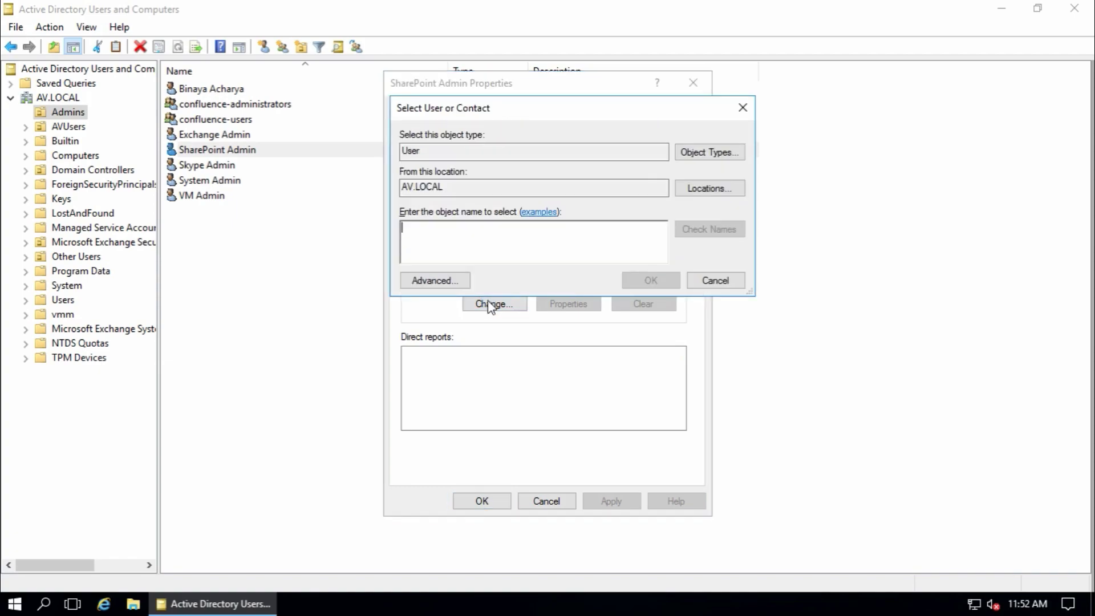
type("baburam")
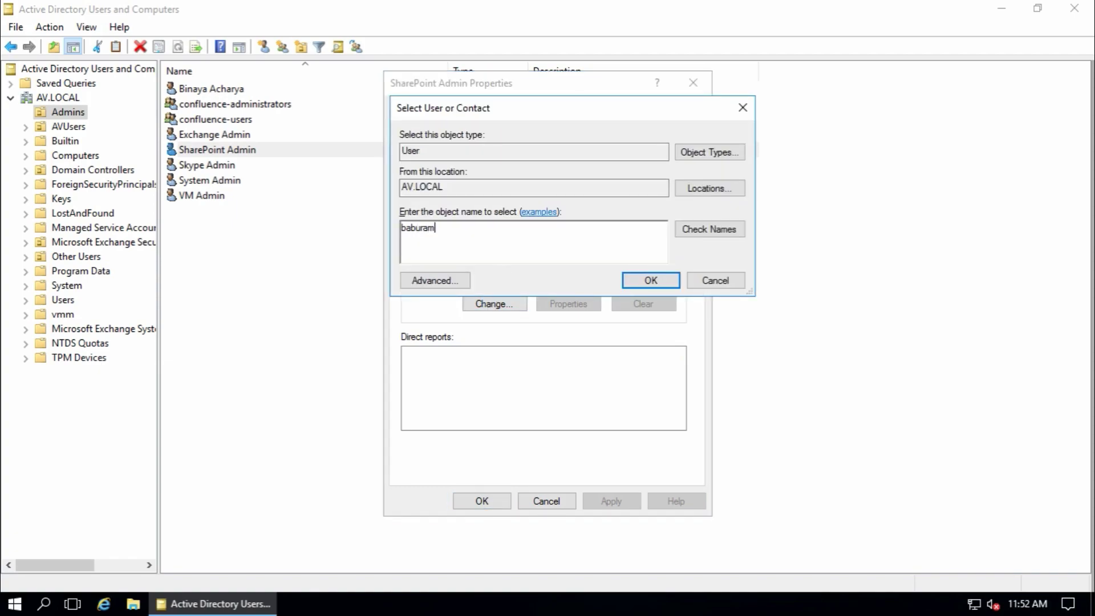
left_click(732, 238)
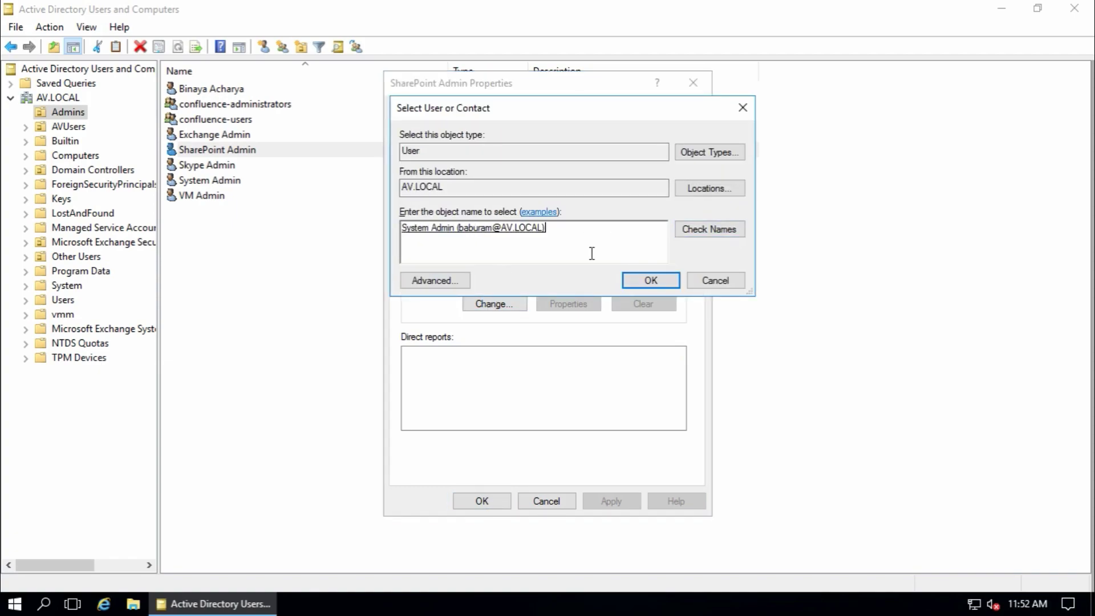
left_click(651, 280)
left_click(611, 502)
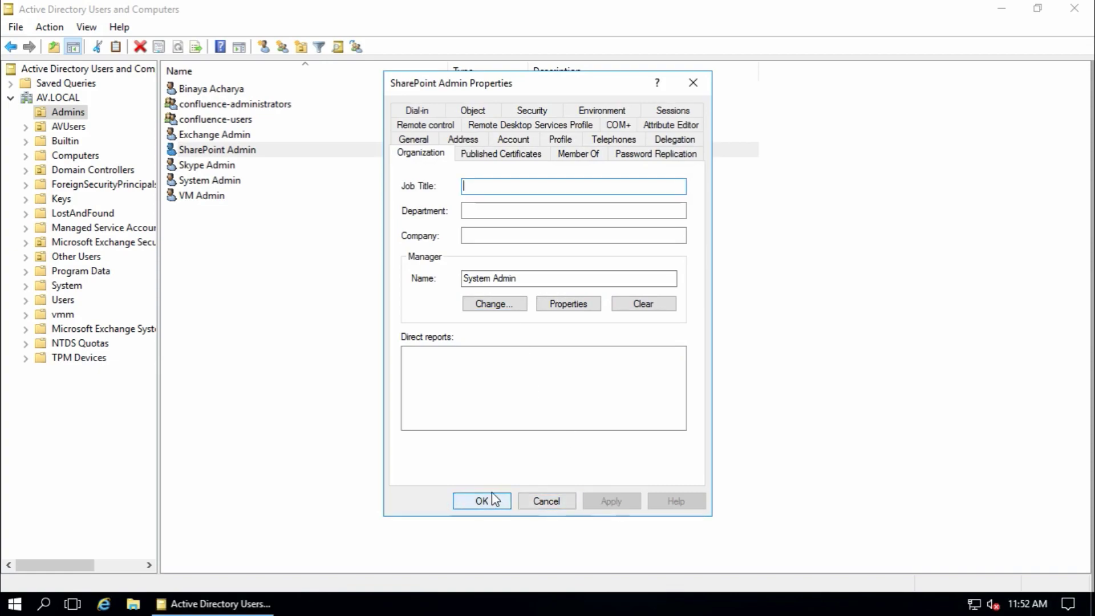
left_click(482, 501)
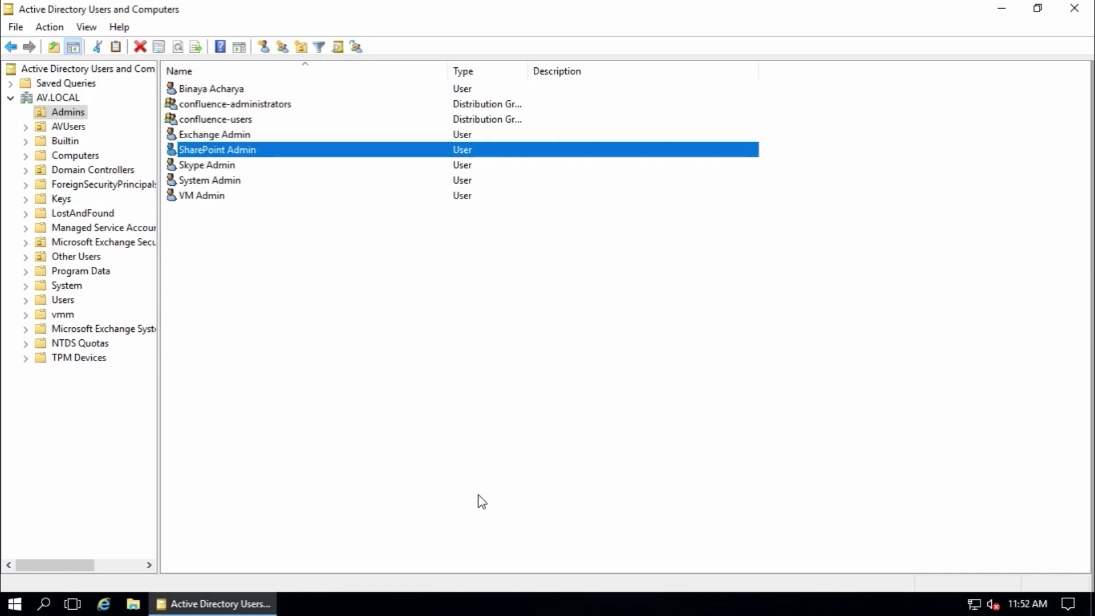
Step: Leave the av.local remote session for the Chrome browser and open Central Administration at sp19:1919 in a new tab
left_click(1004, 12)
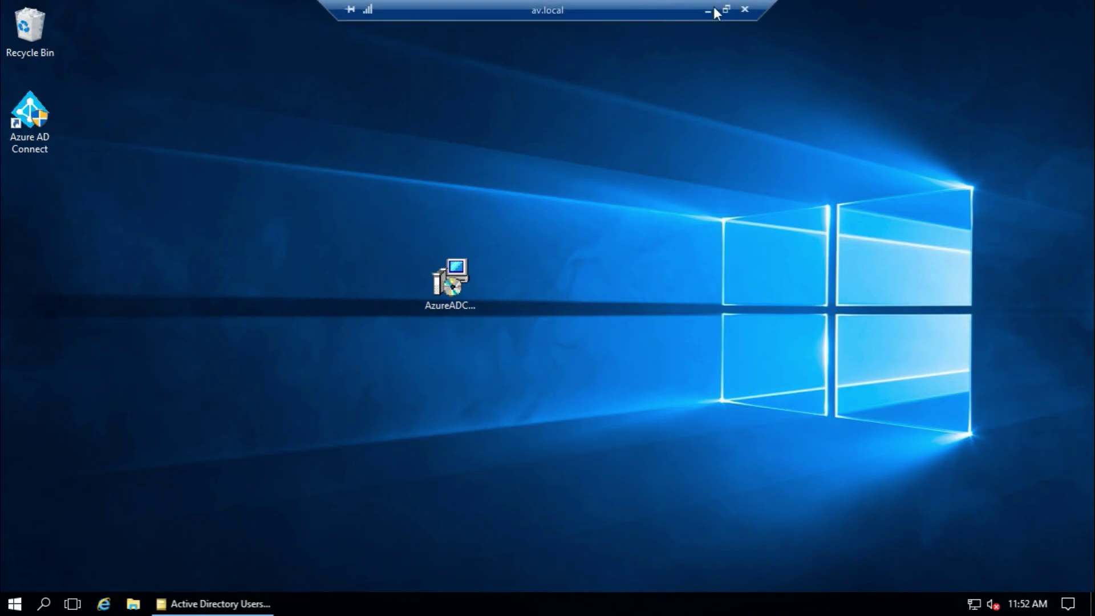
left_click(713, 7)
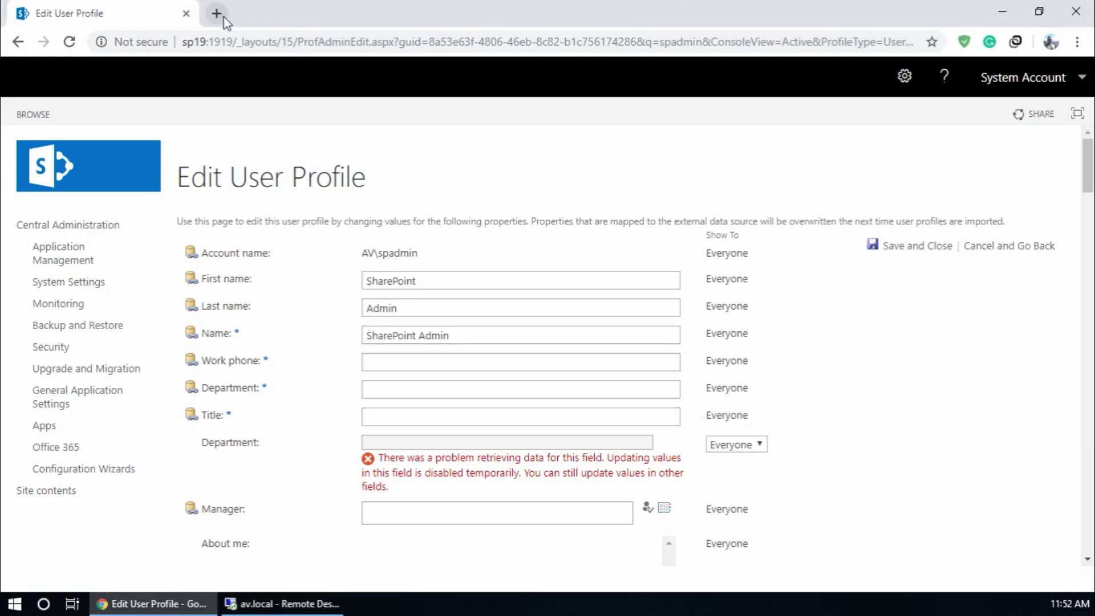
left_click(217, 14)
type("sp")
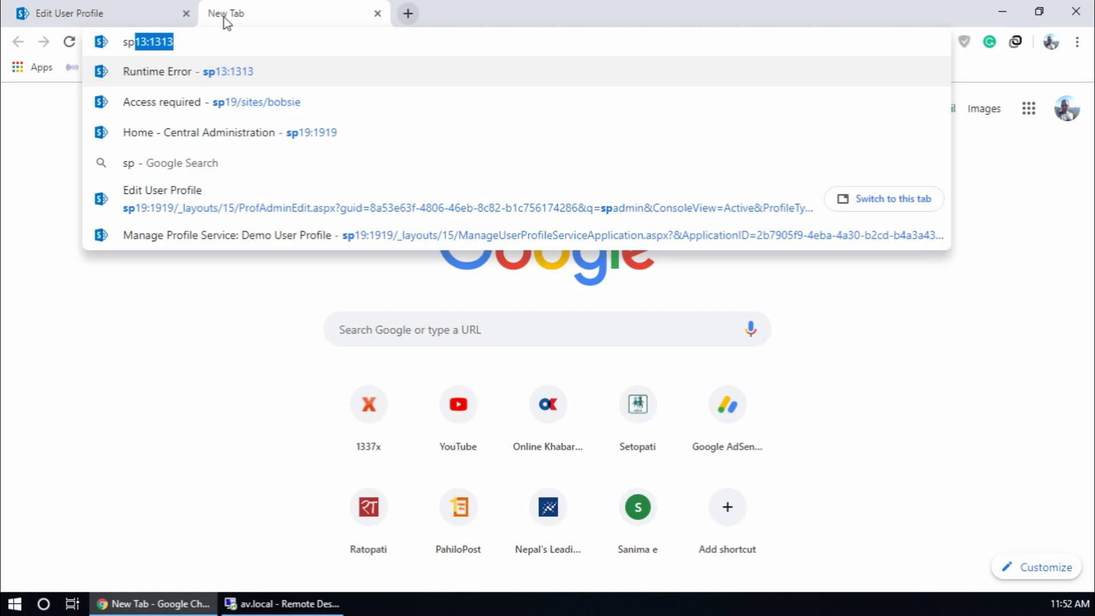
type("19")
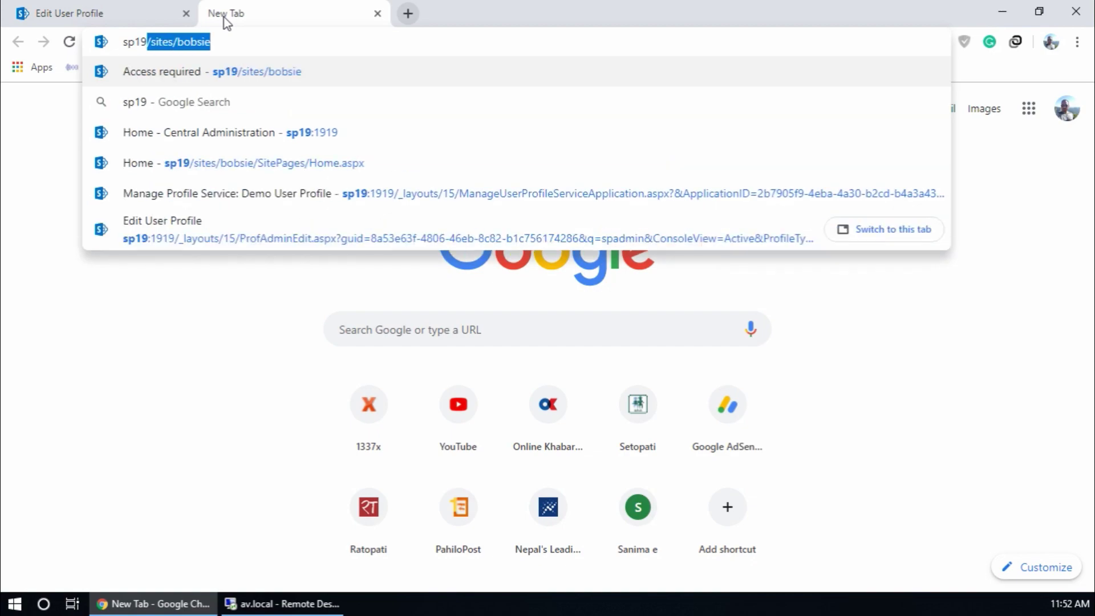
type(":1919")
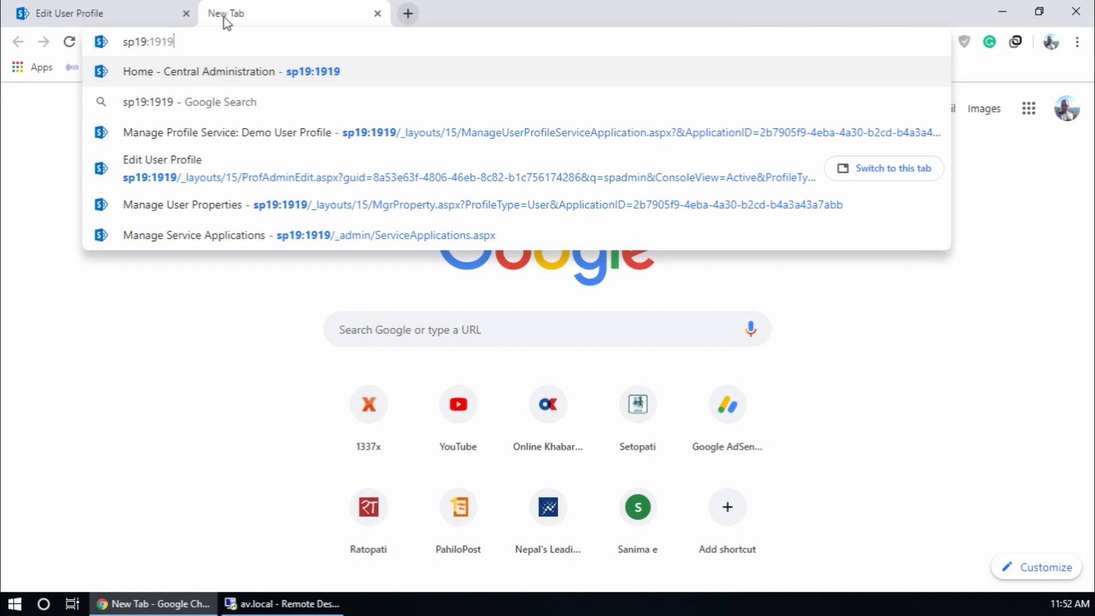
key("Return")
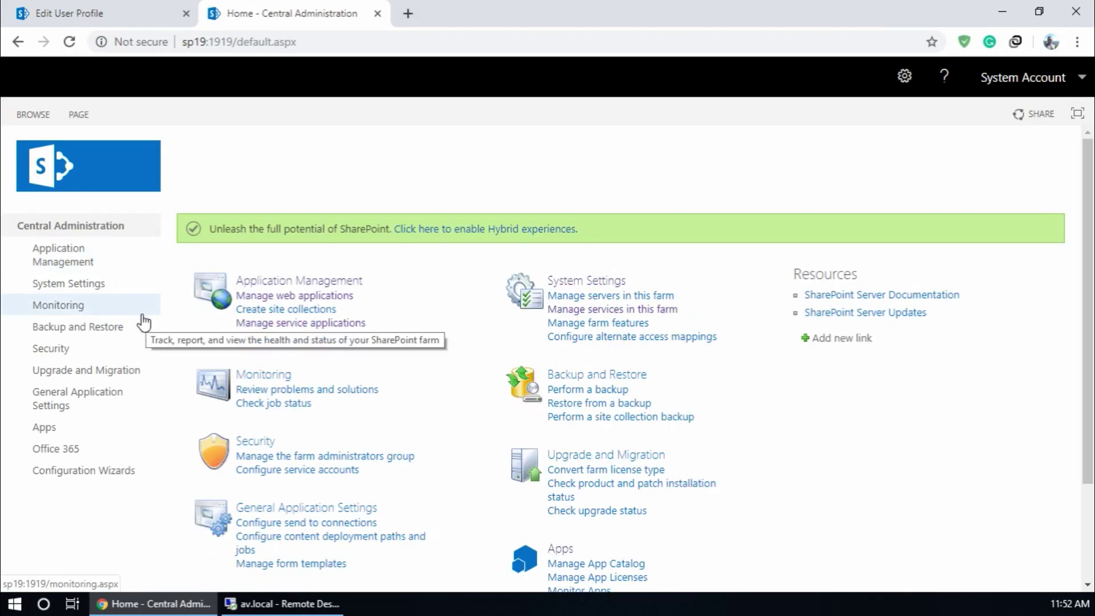
Step: Start an incremental profile synchronization for the Demo User Profile service application
left_click(89, 261)
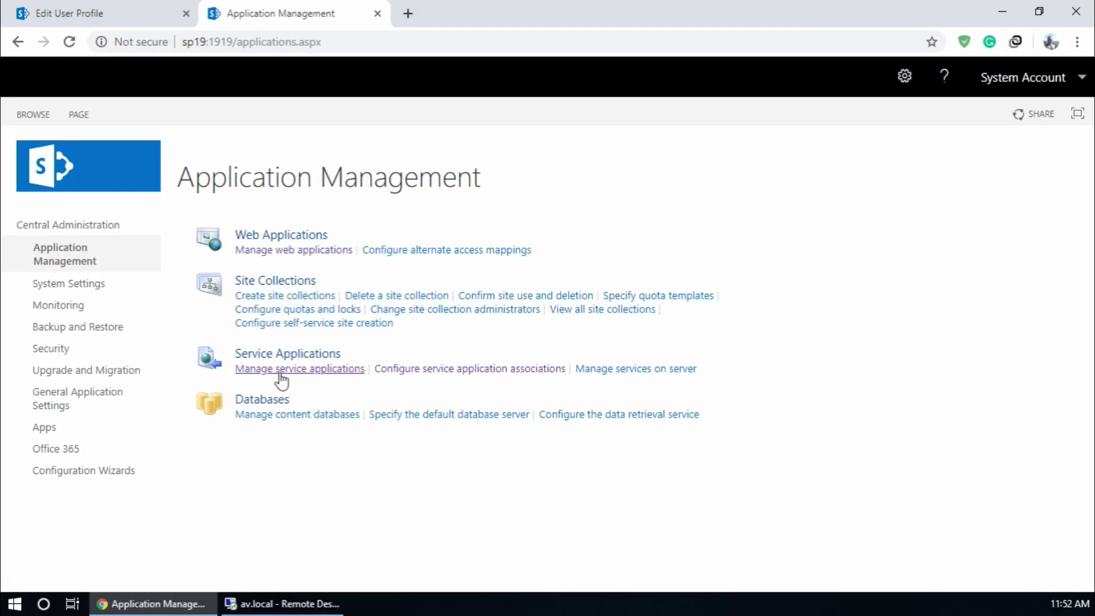
left_click(308, 369)
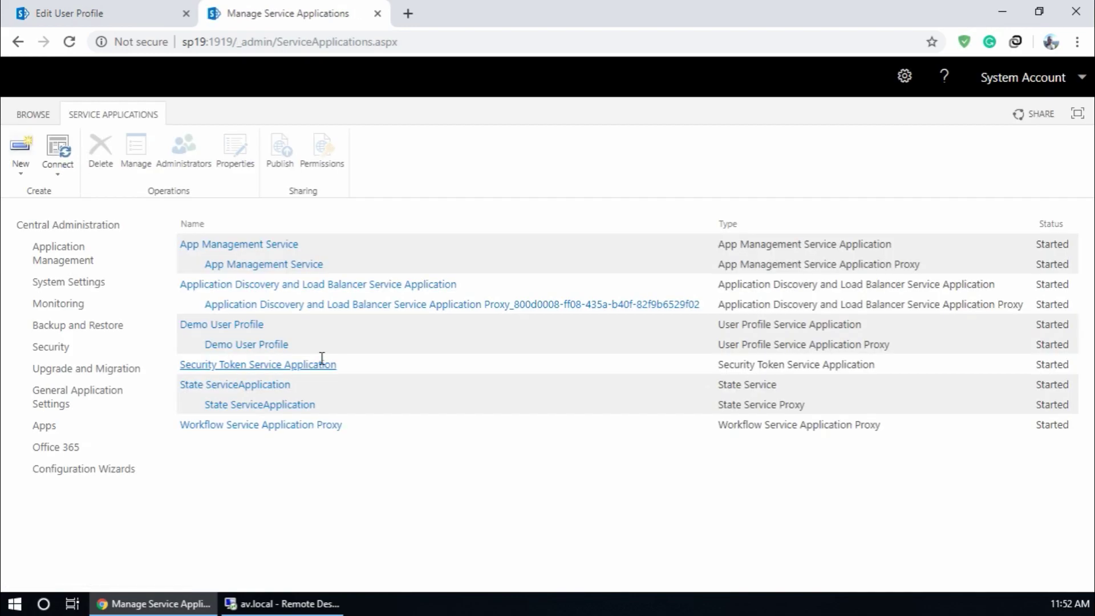
left_click(235, 326)
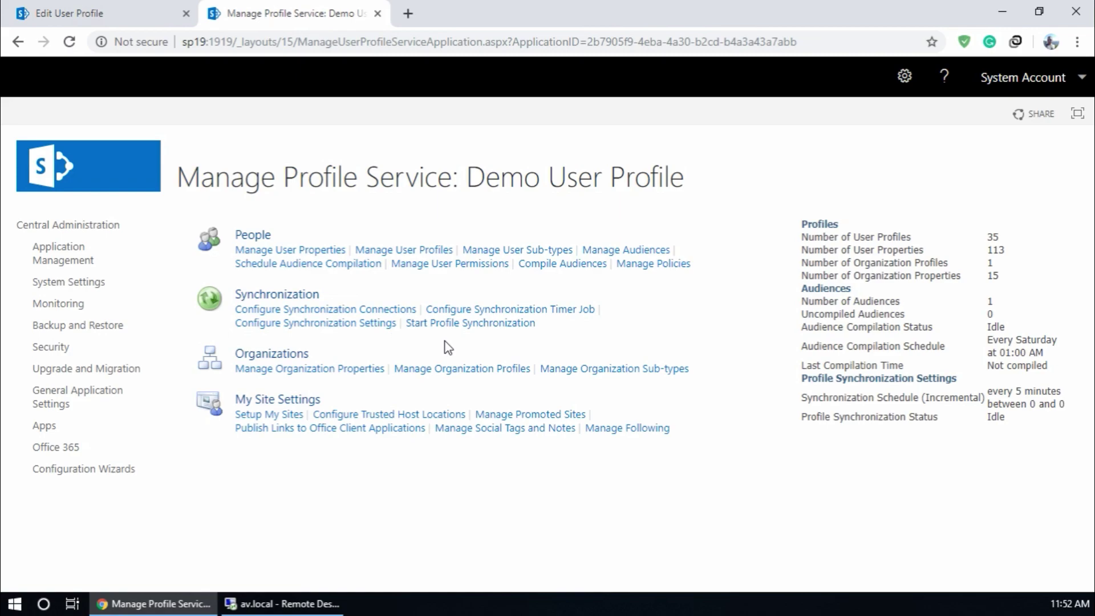
left_click(461, 330)
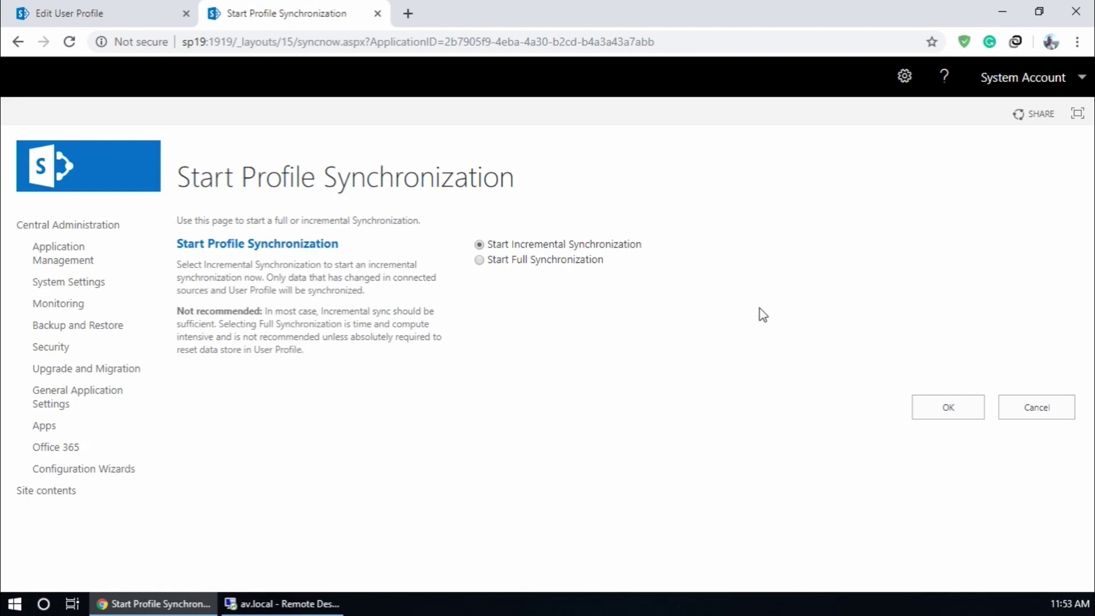
left_click(932, 409)
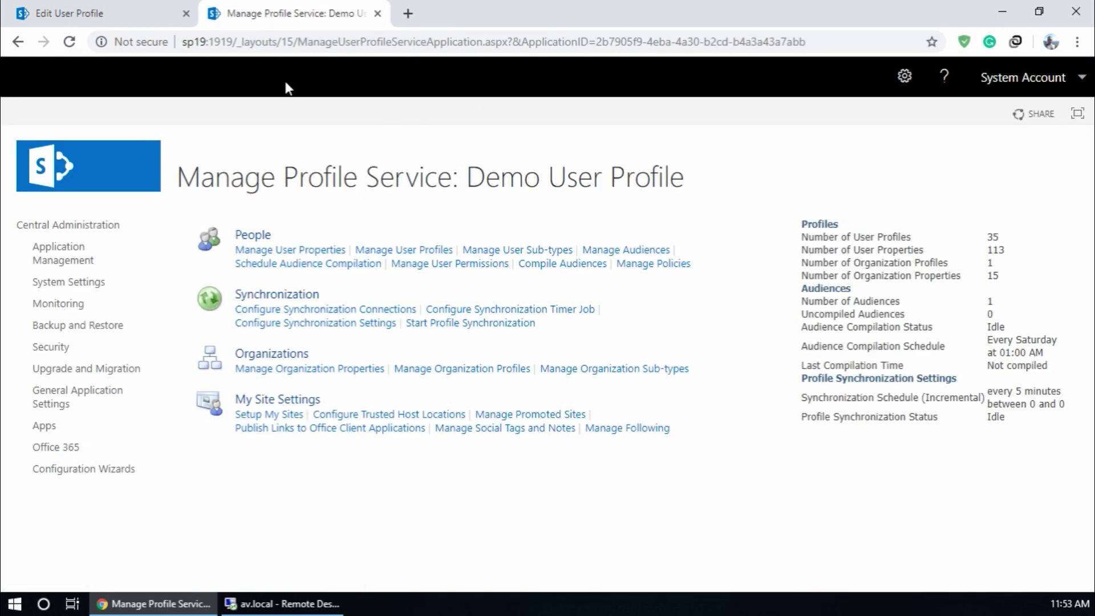
Step: Return to the AV\spadmin profile being edited and reload its page to check the Manager field
left_click(135, 17)
left_click(405, 48)
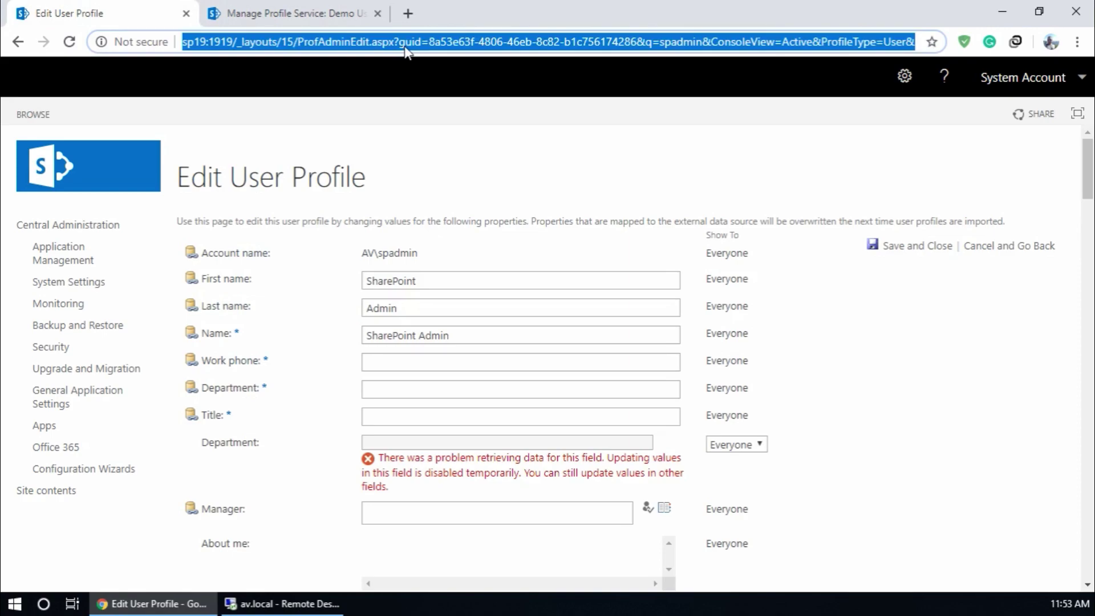
key("Return")
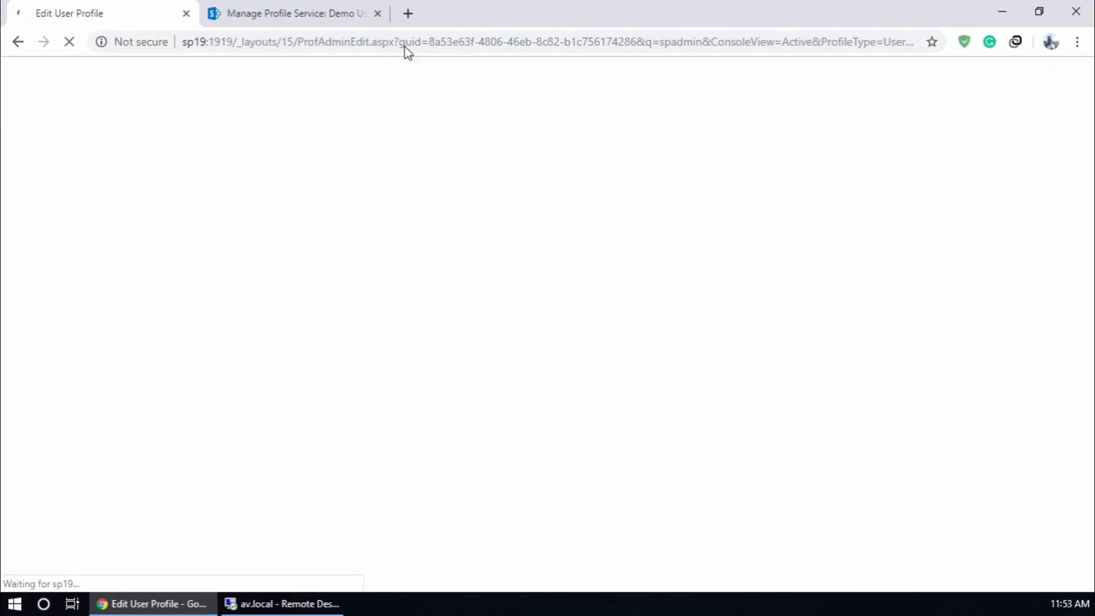